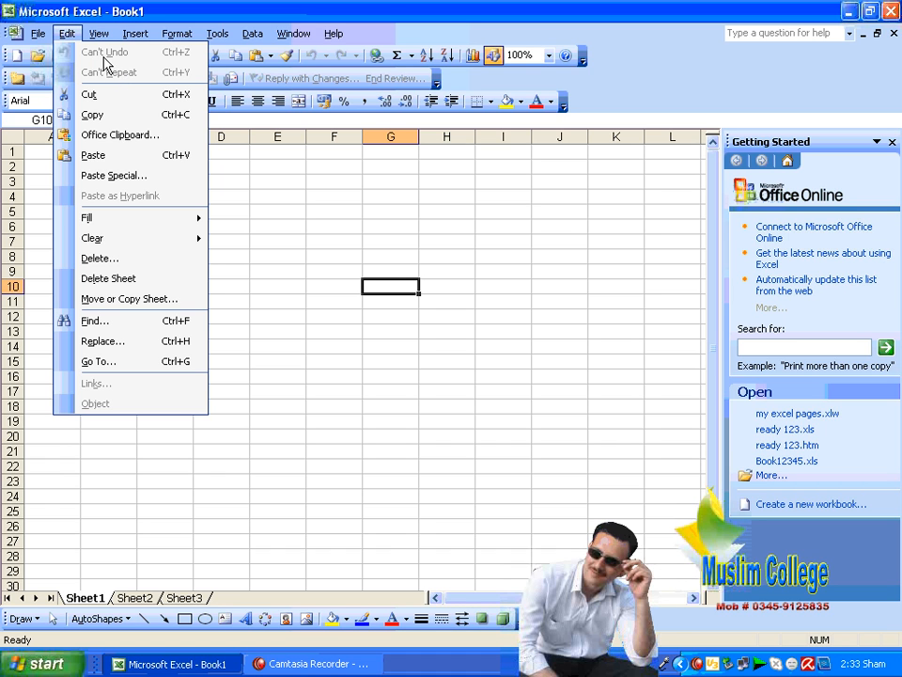
Step: Enter the sample text 'etkjhekrtke' in cell H11
click(537, 375)
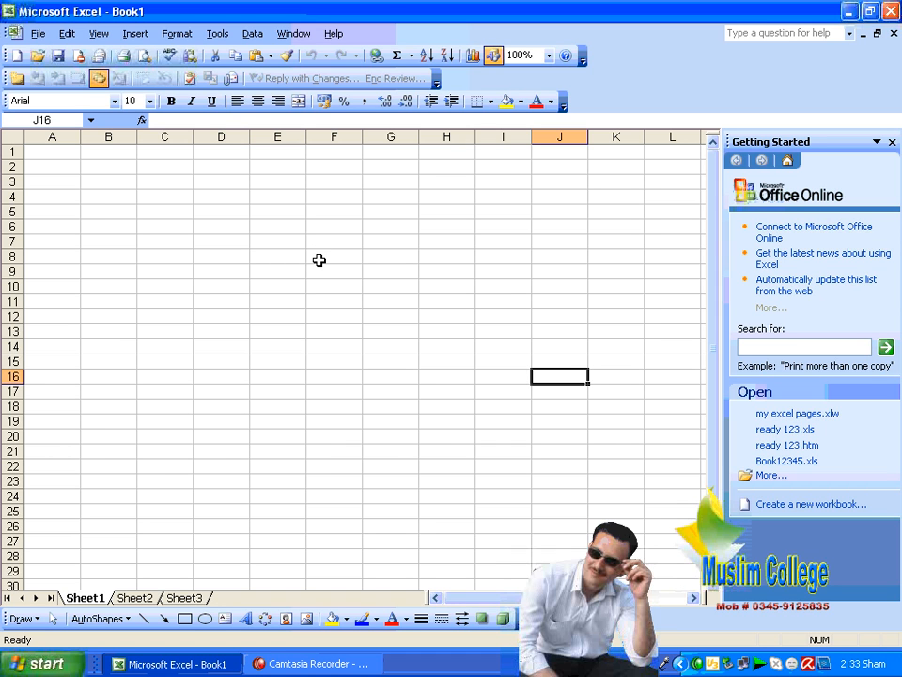
click(69, 37)
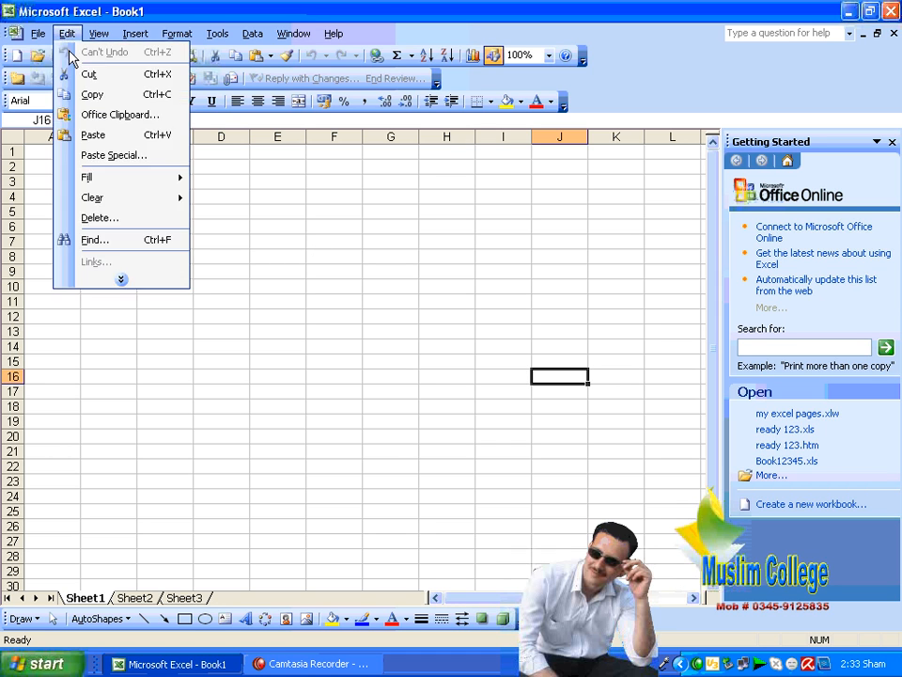
click(447, 303)
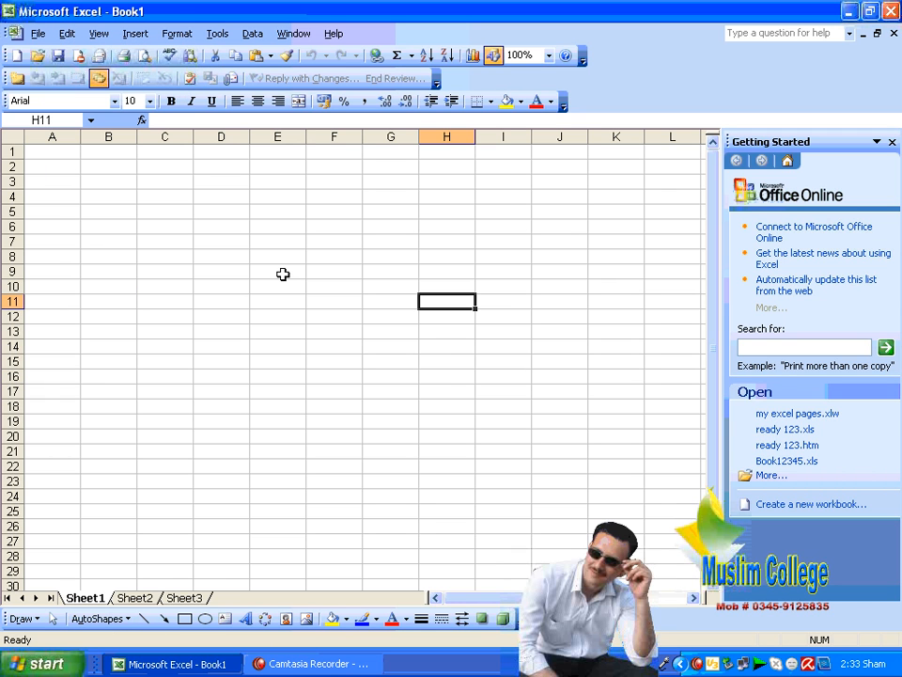
text(etkjhekrtke)
key(Return)
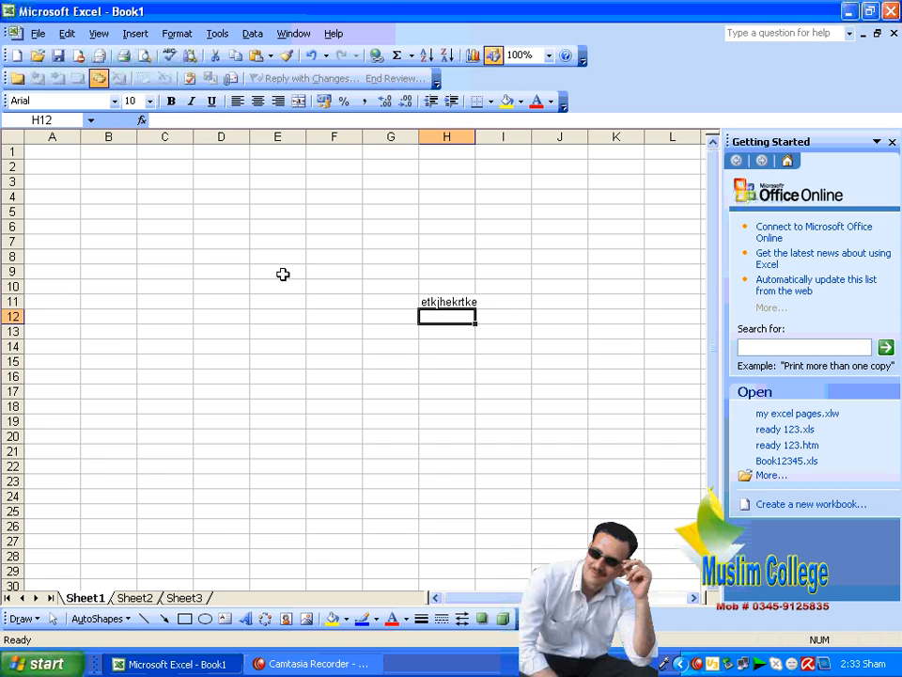
Step: Draw a 5-Point Star AutoShape from C12 to about H27, then expand the Edit menu
click(99, 619)
mouse_move(166, 566)
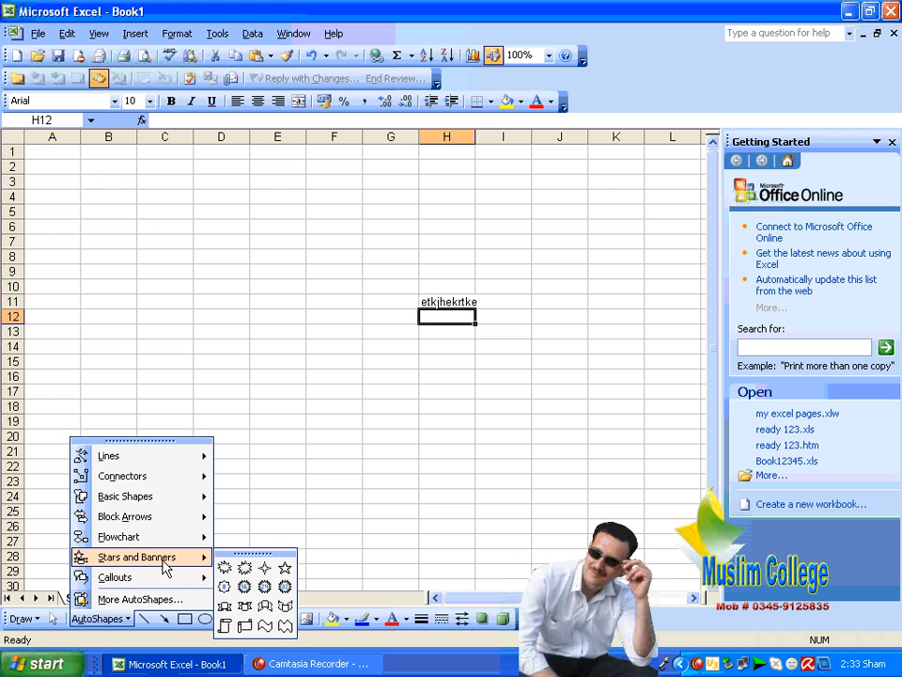
click(283, 568)
drag(146, 320, 444, 547)
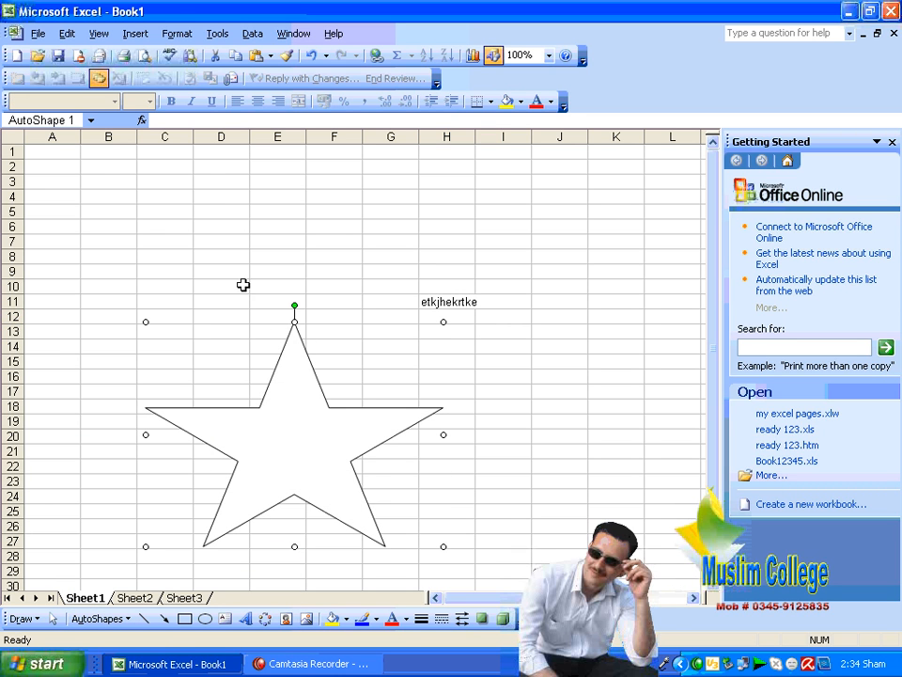
click(67, 37)
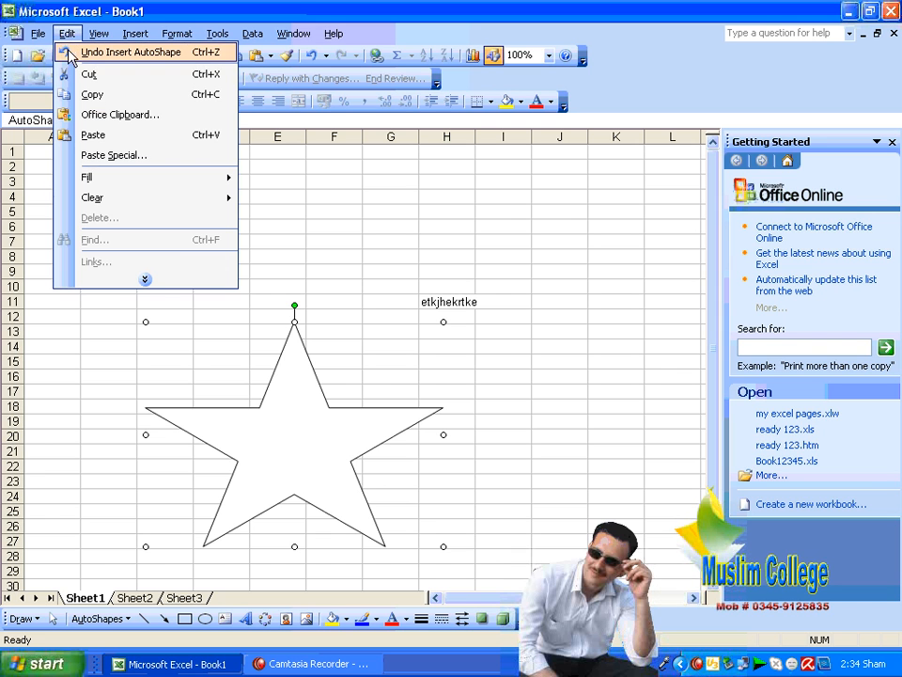
click(161, 281)
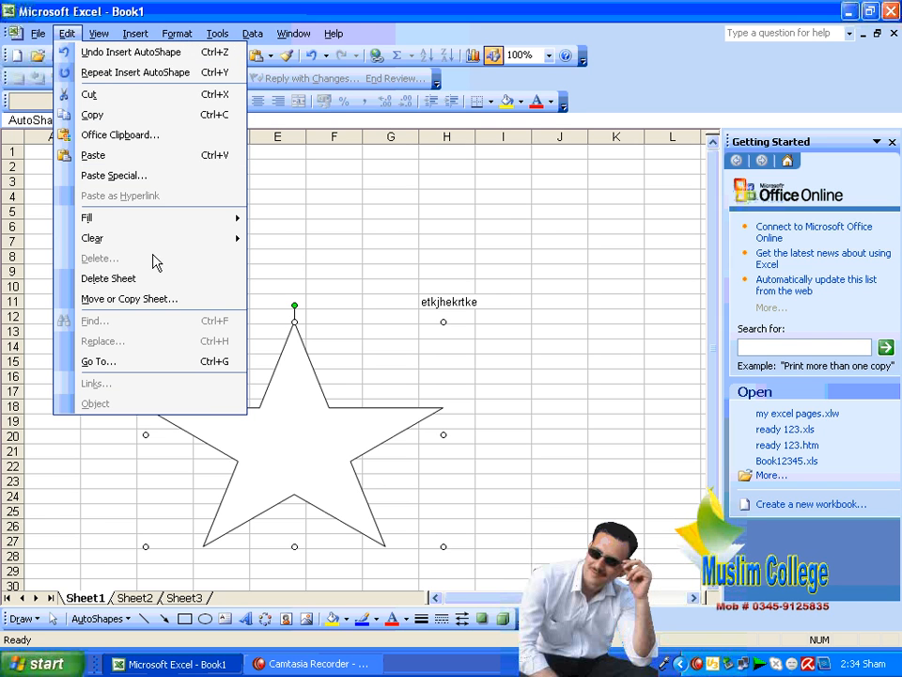
Step: Undo the star insertion and then the H11 text entry from the Edit menu
click(114, 52)
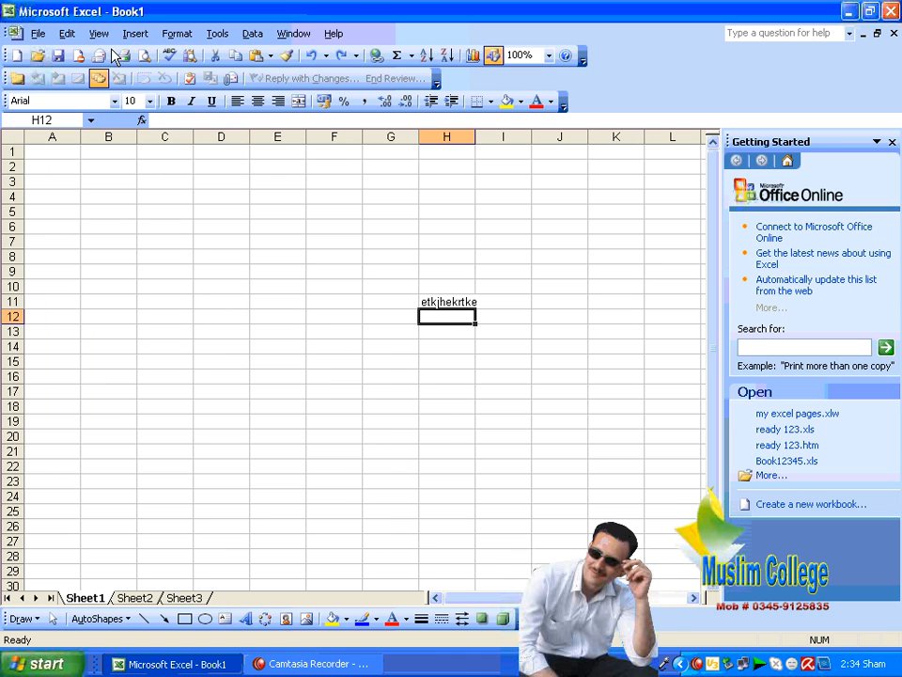
click(67, 33)
click(79, 52)
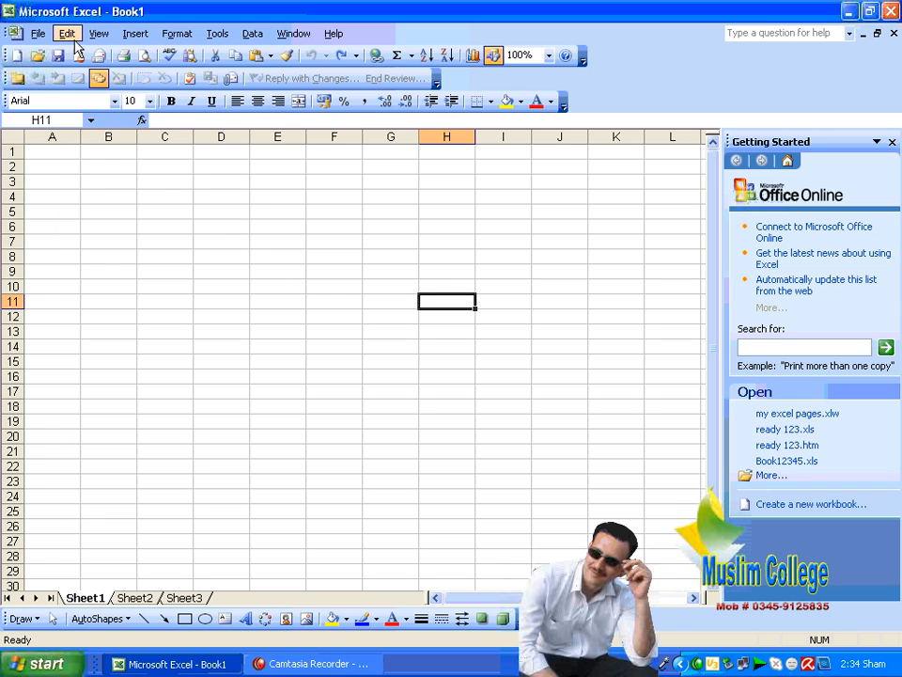
Step: Redo the H11 text entry and then the star insertion from the Edit menu
click(66, 34)
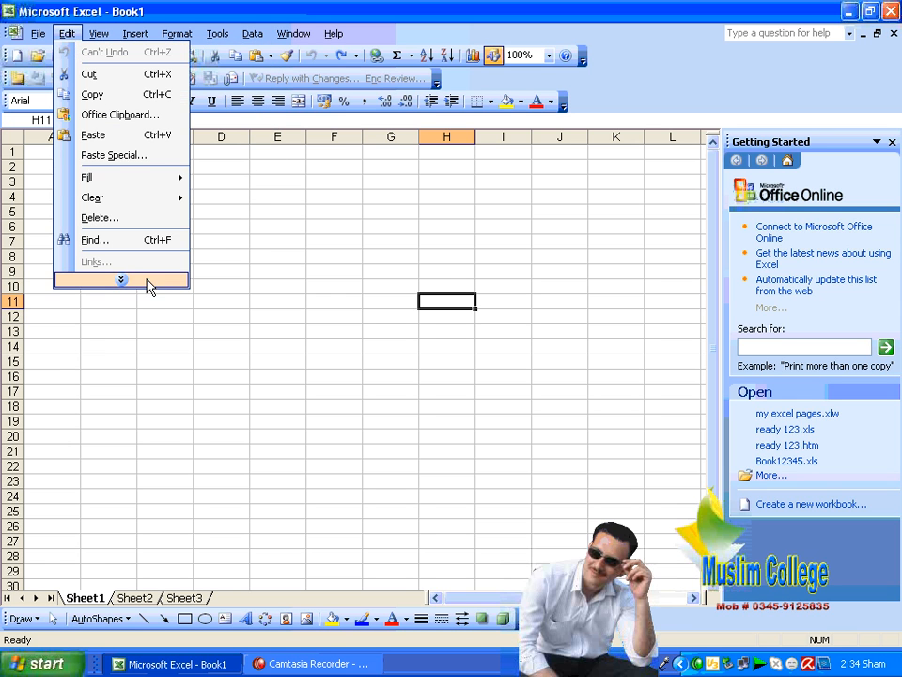
click(121, 280)
click(94, 71)
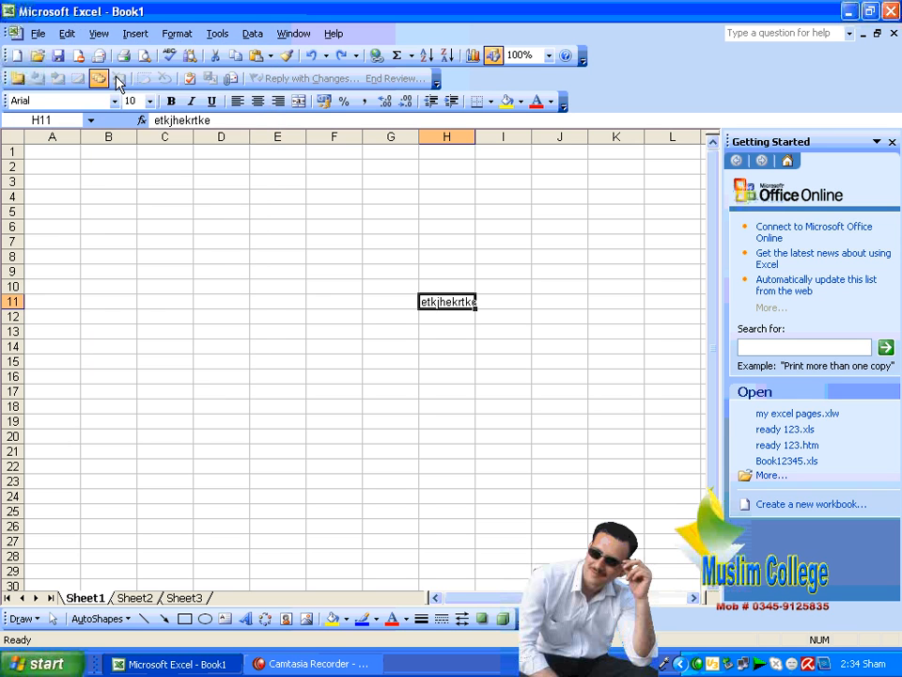
click(67, 34)
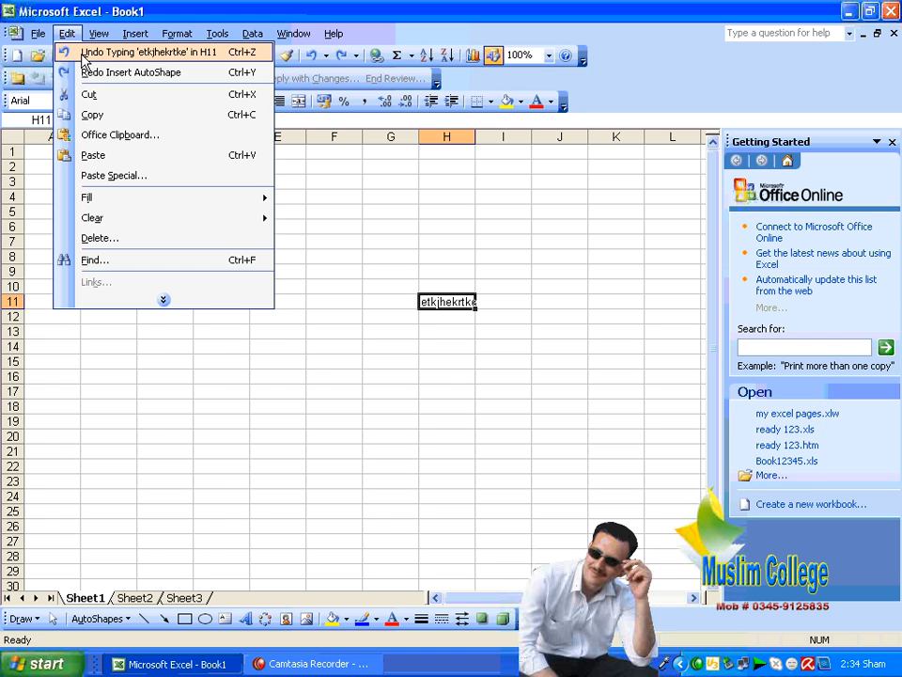
click(92, 72)
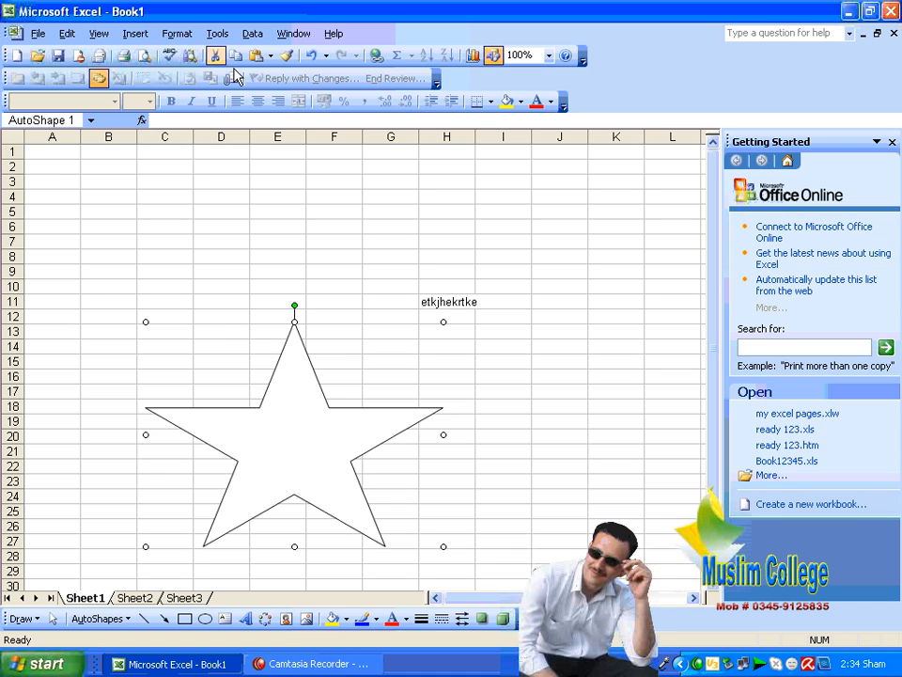
Step: Undo the star and H11 text with the toolbar Undo button, then redo both
click(310, 56)
click(310, 57)
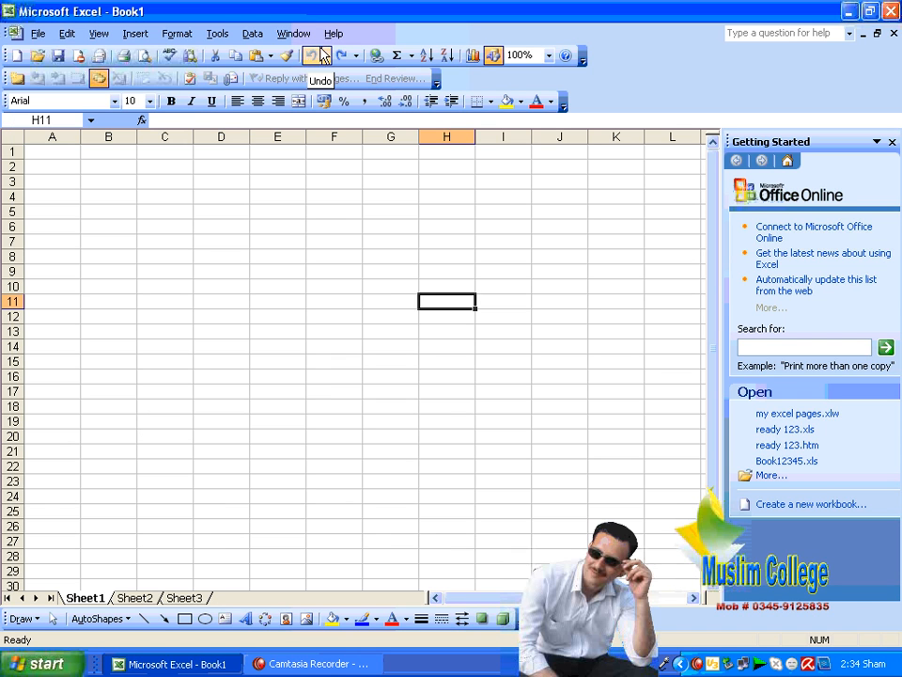
click(344, 57)
click(344, 56)
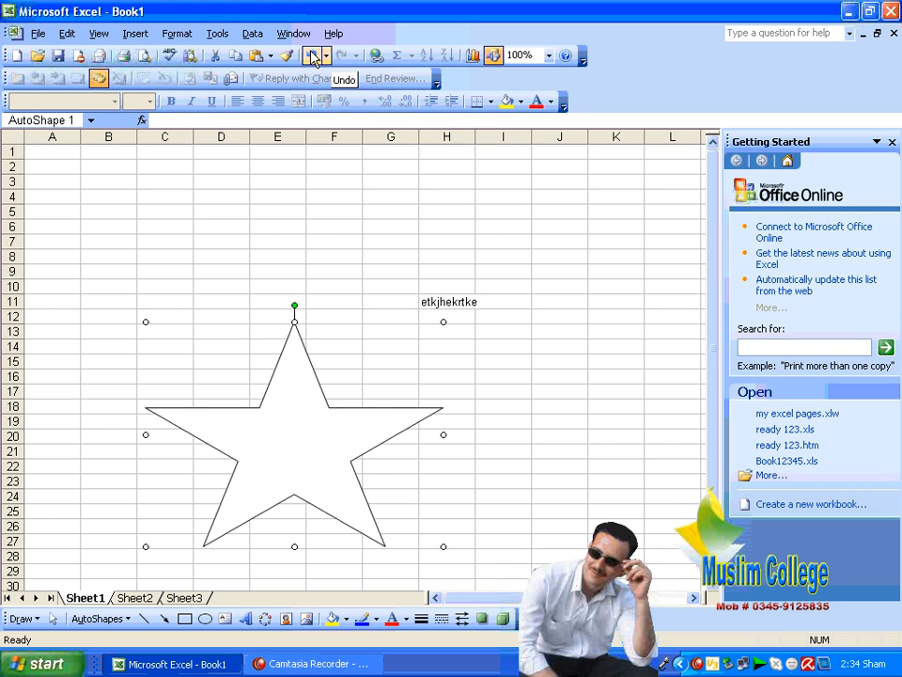
Step: Undo and redo the star once more, then show the full Edit menu
click(311, 56)
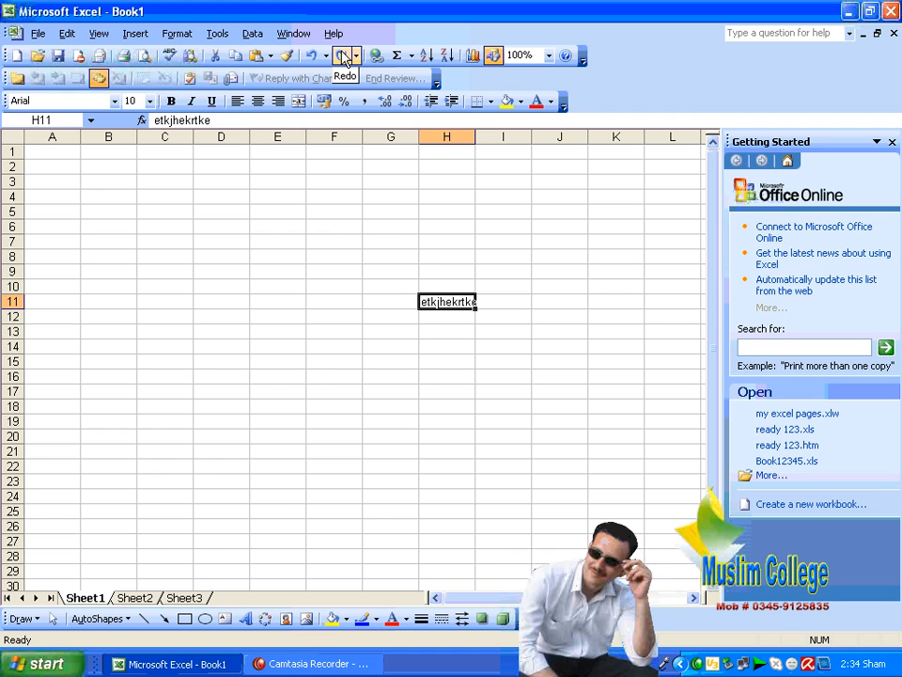
click(344, 56)
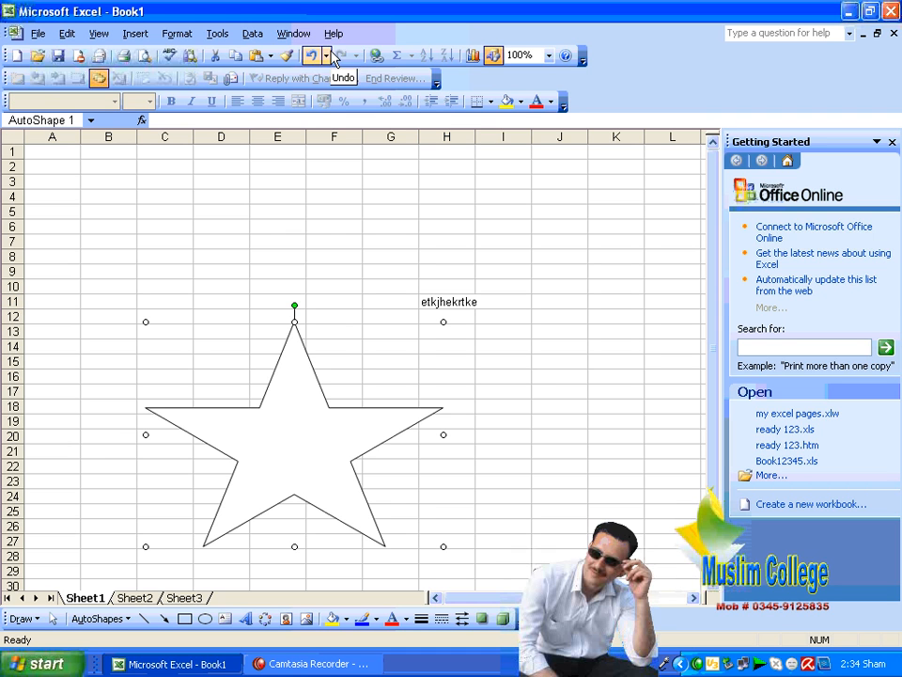
click(67, 34)
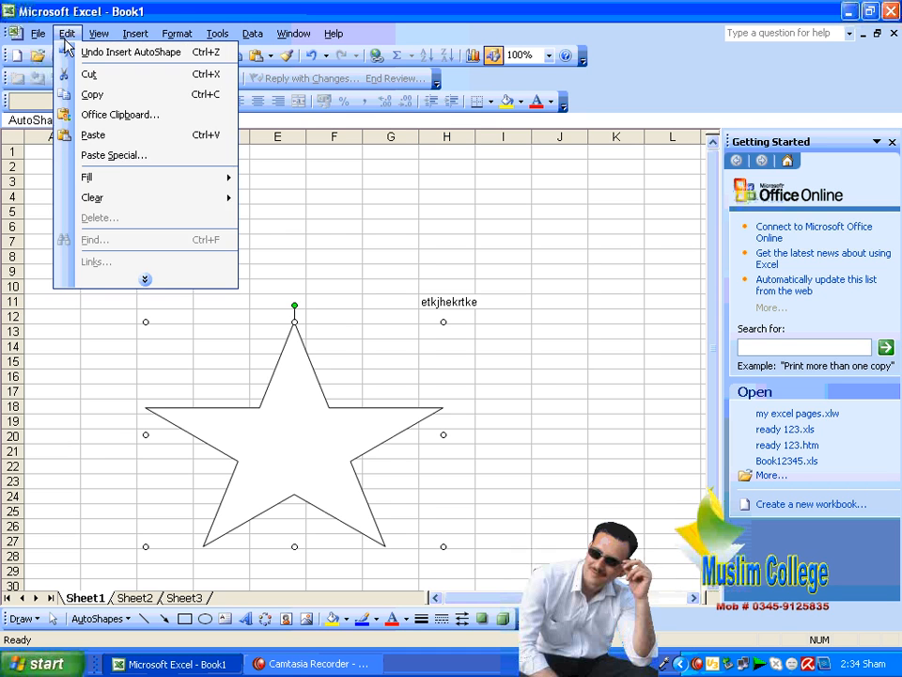
click(145, 279)
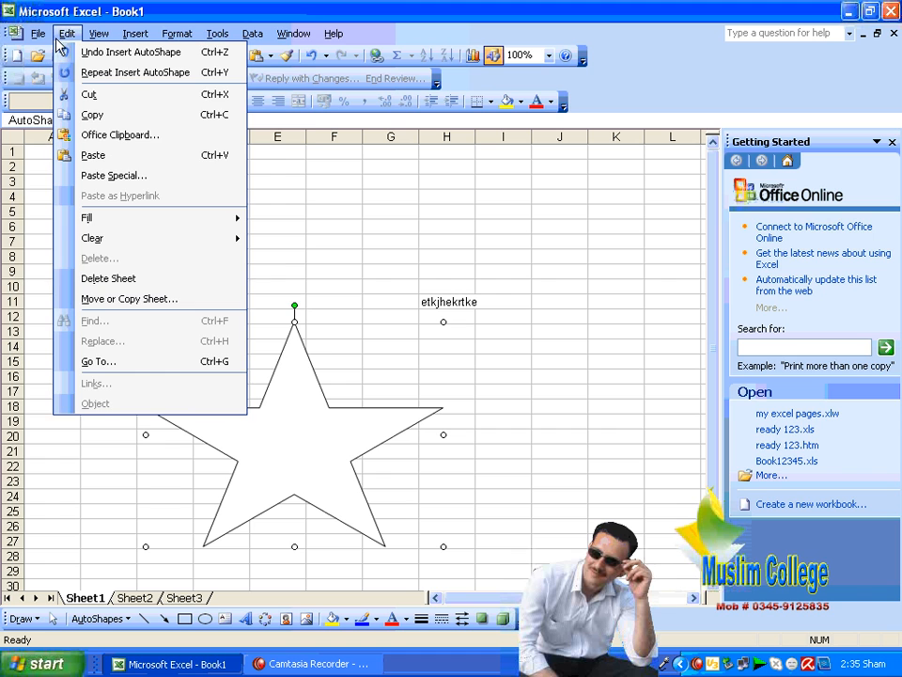
Step: Close the Edit menu, deselect the star and select cell D6
mouse_move(83, 42)
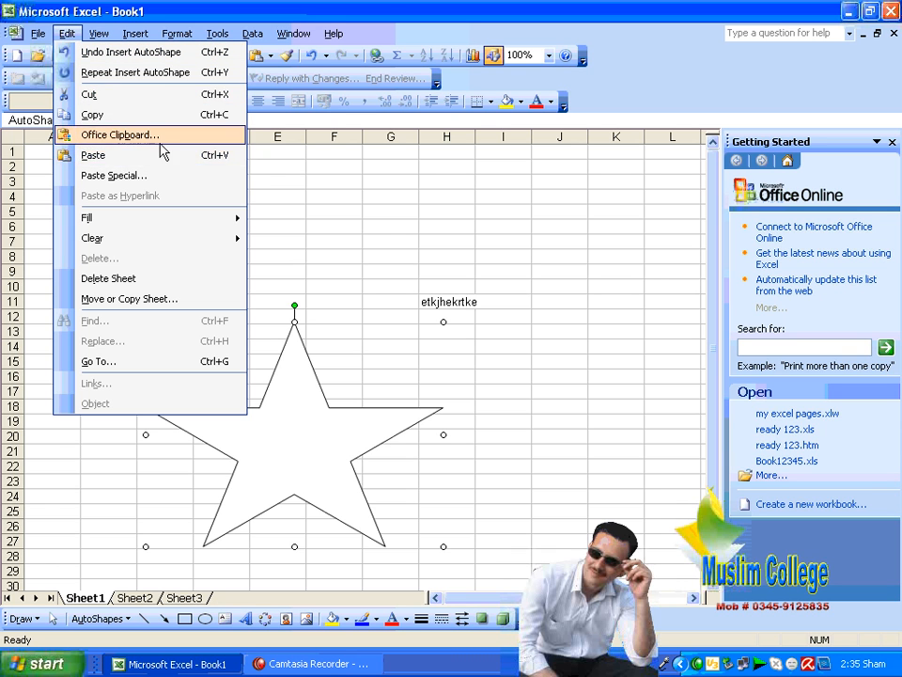
click(507, 301)
click(231, 228)
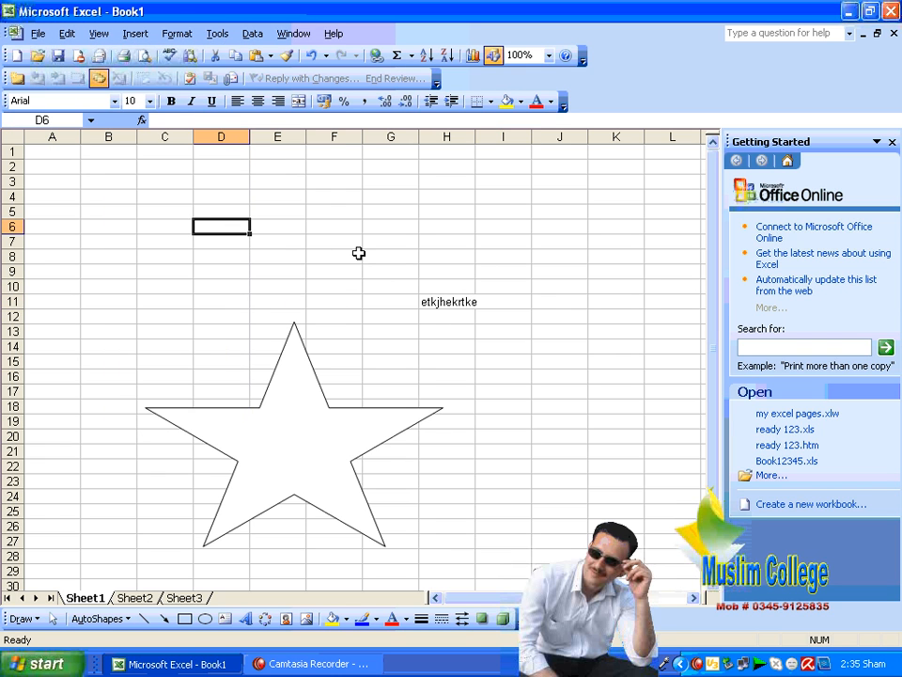
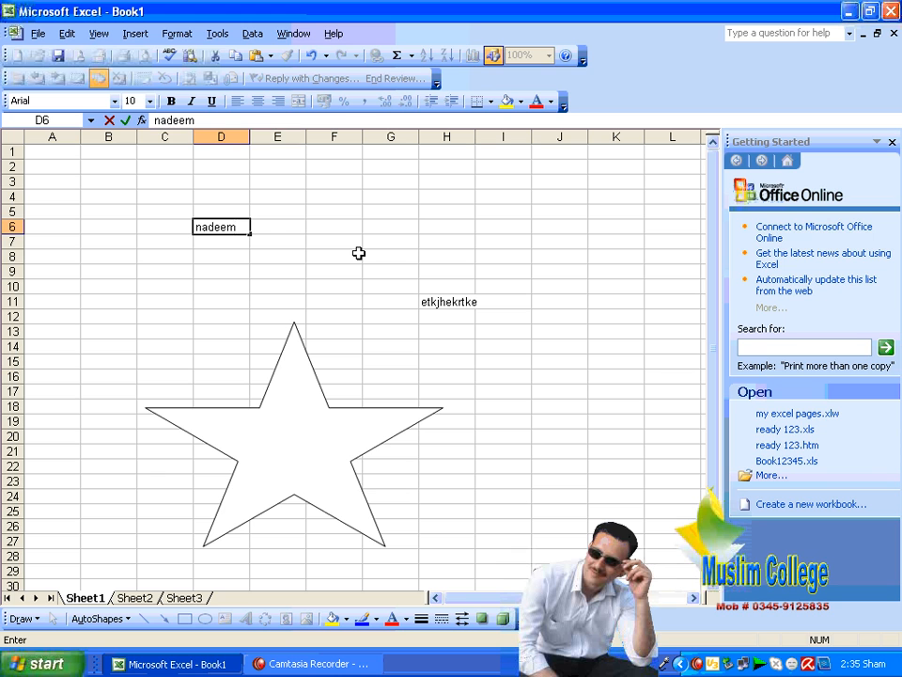
Step: Enter a first name in D6 and a second name in E7
key(Tab)
key(Down)
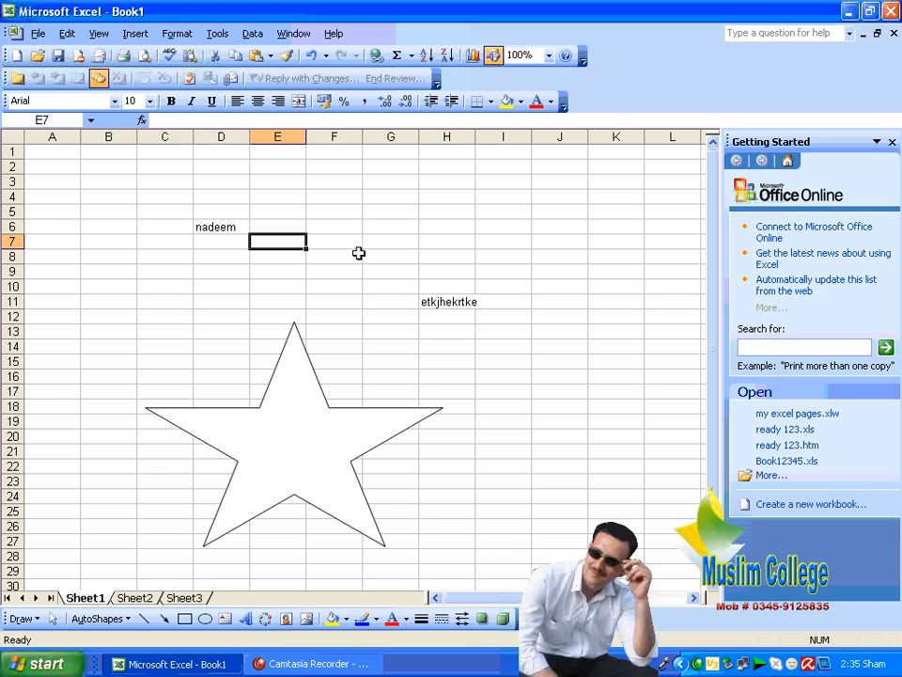
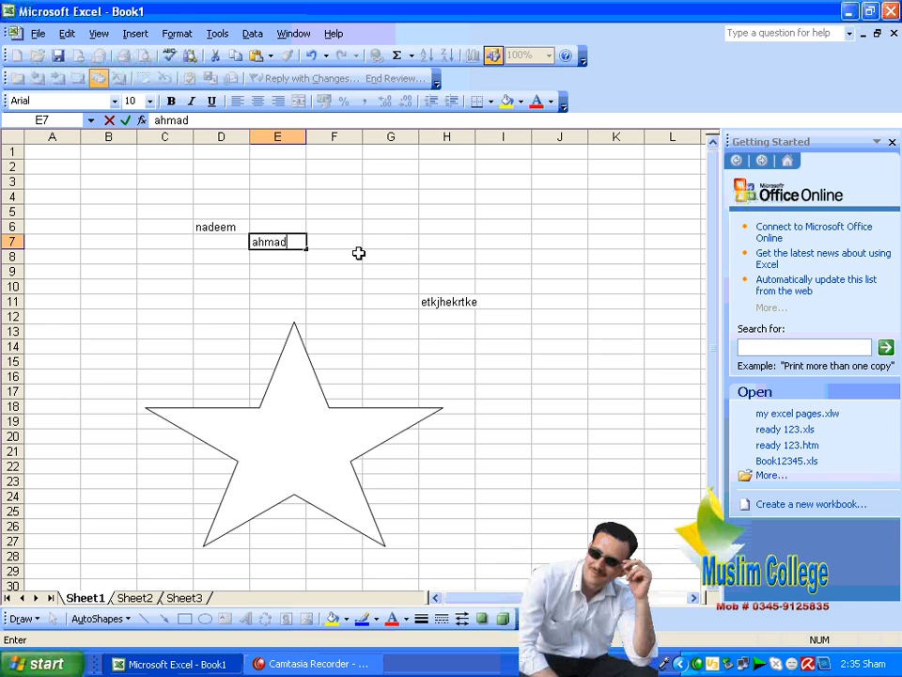
key(Up)
key(Left)
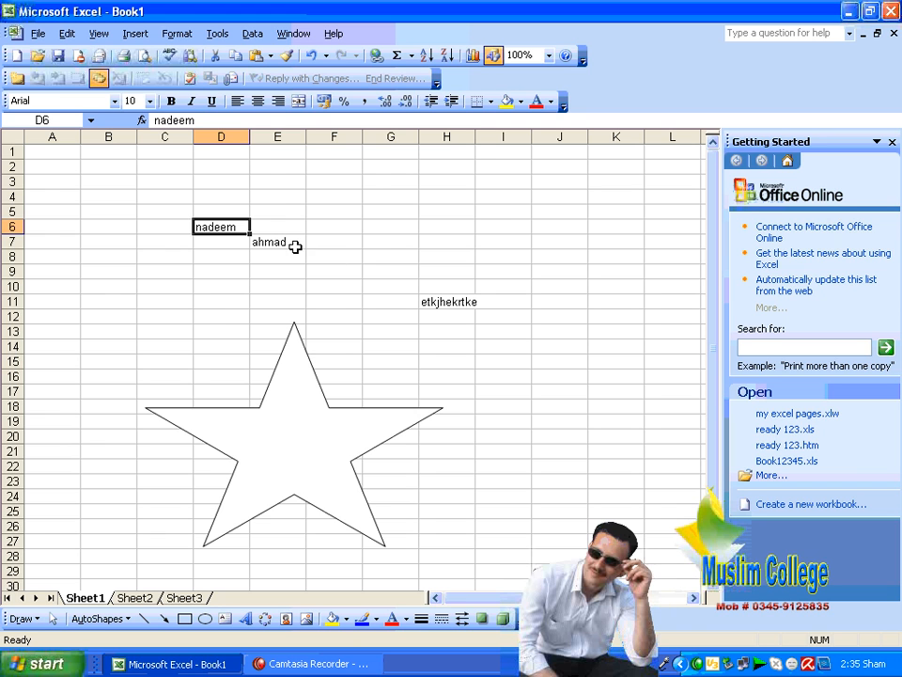
Step: Glance at the empty Sheet2 and return to Sheet1
scroll(310, 272, down, 8)
scroll(322, 306, up, 8)
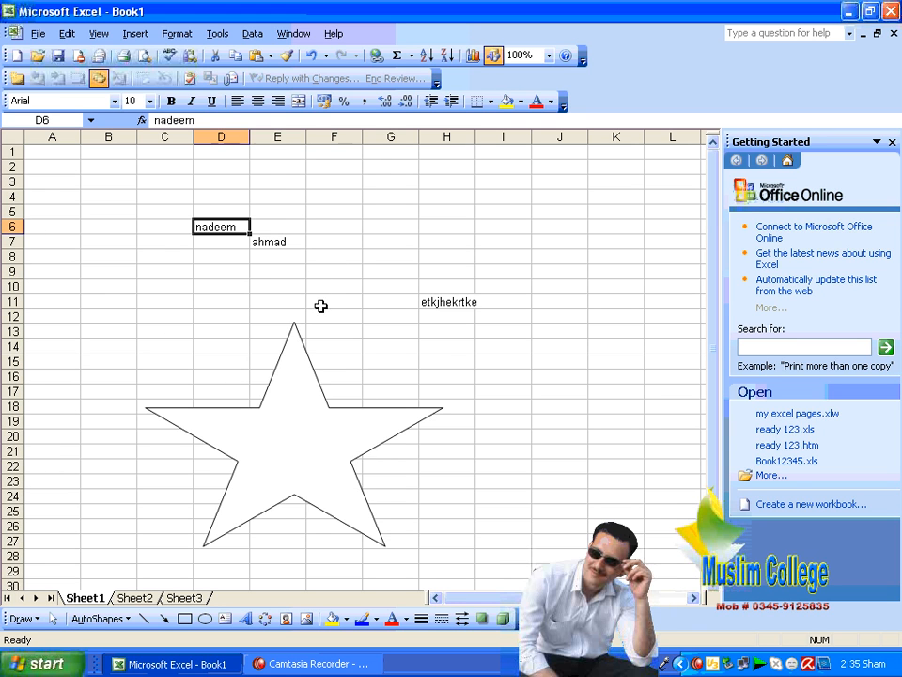
click(143, 599)
click(96, 598)
Step: Copy the name in D6 and paste it into cell I6 on Sheet2
click(67, 34)
click(82, 72)
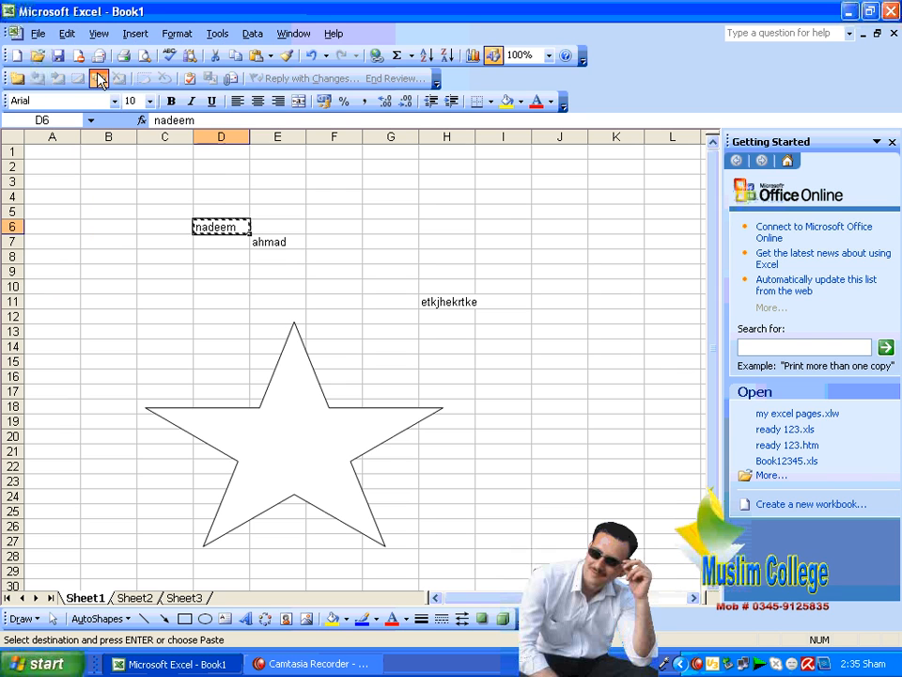
click(146, 597)
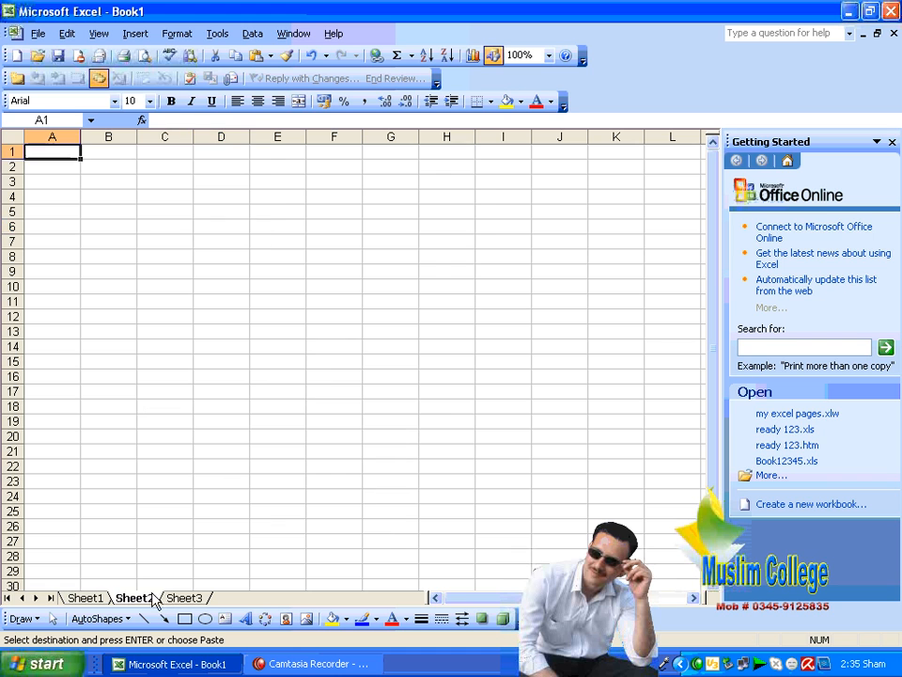
click(500, 225)
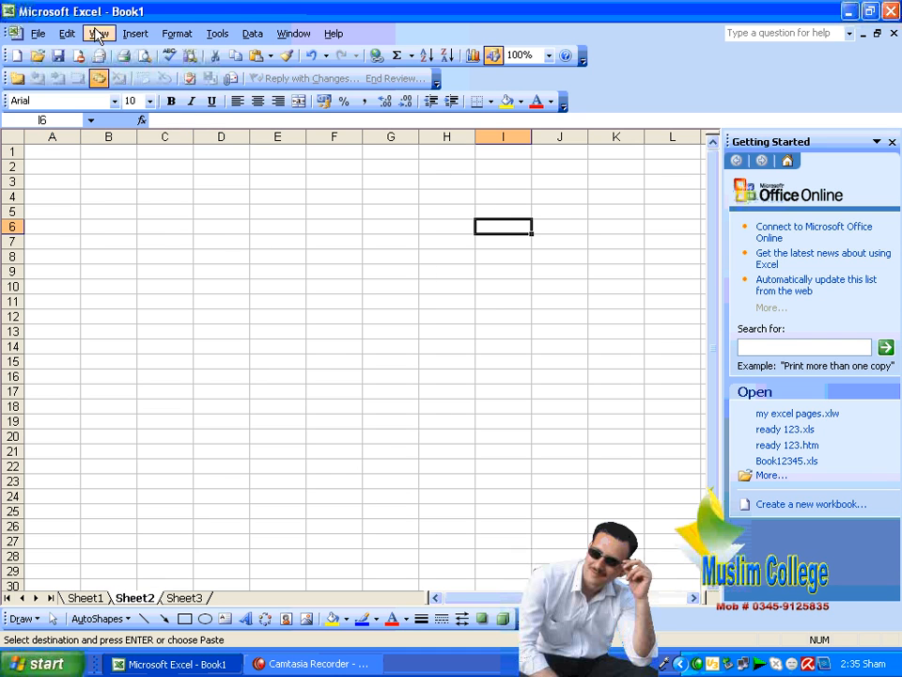
click(67, 34)
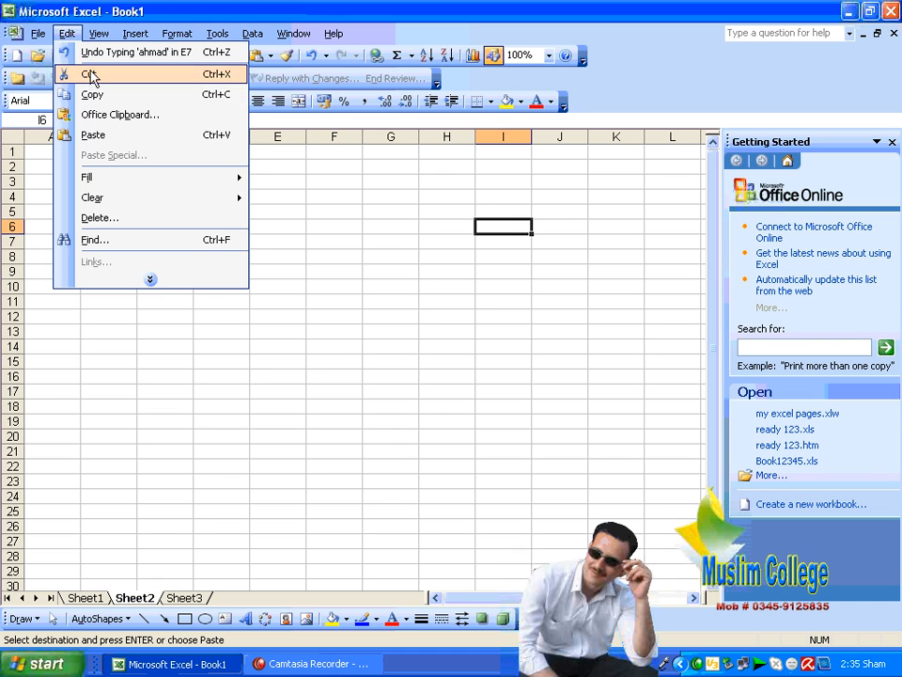
click(133, 135)
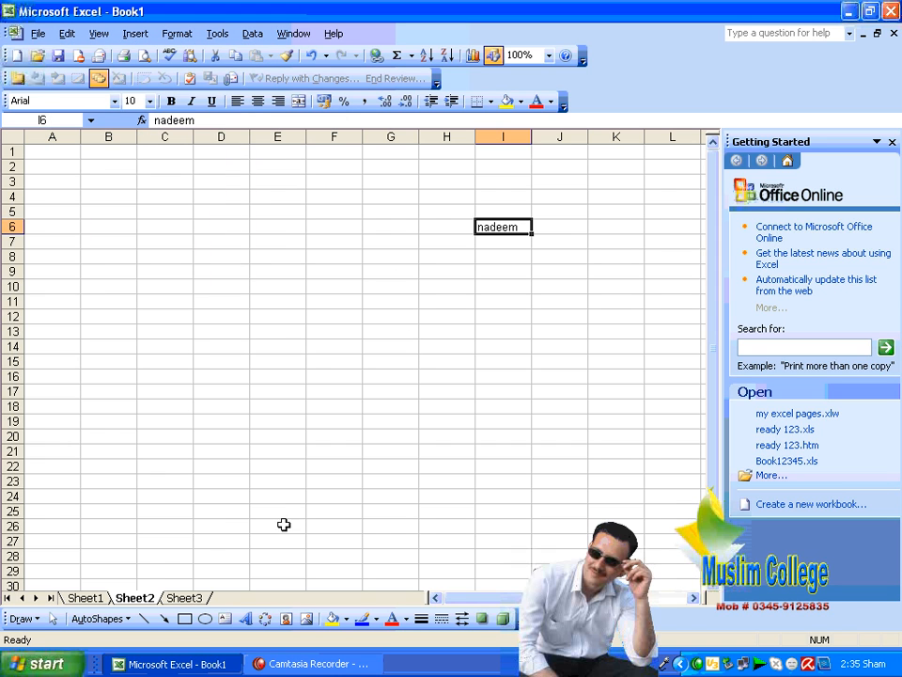
Step: Copy the name in E7 and paste it into cell D10 on Sheet2
click(102, 599)
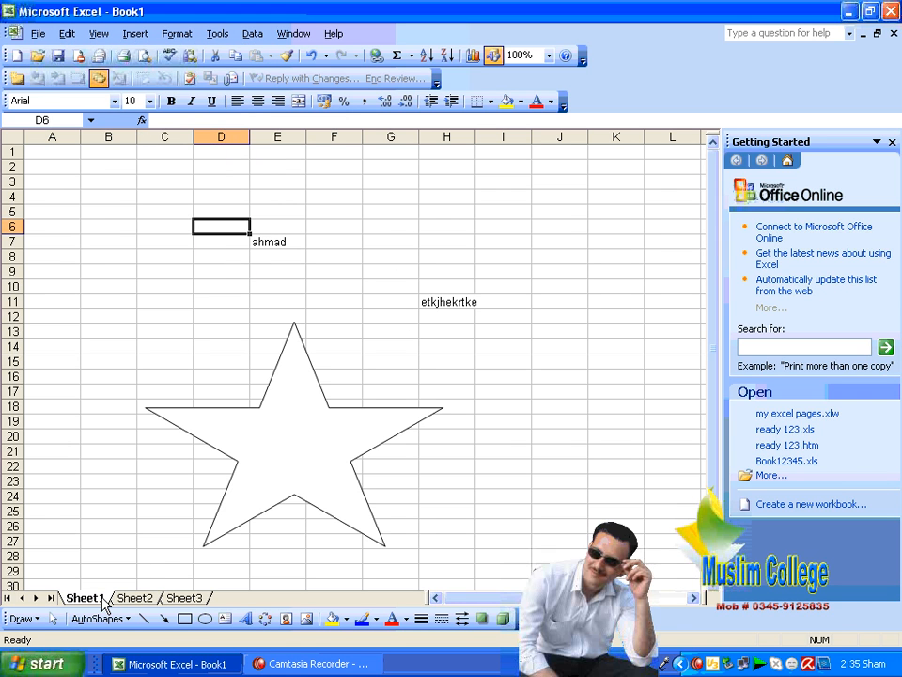
click(282, 243)
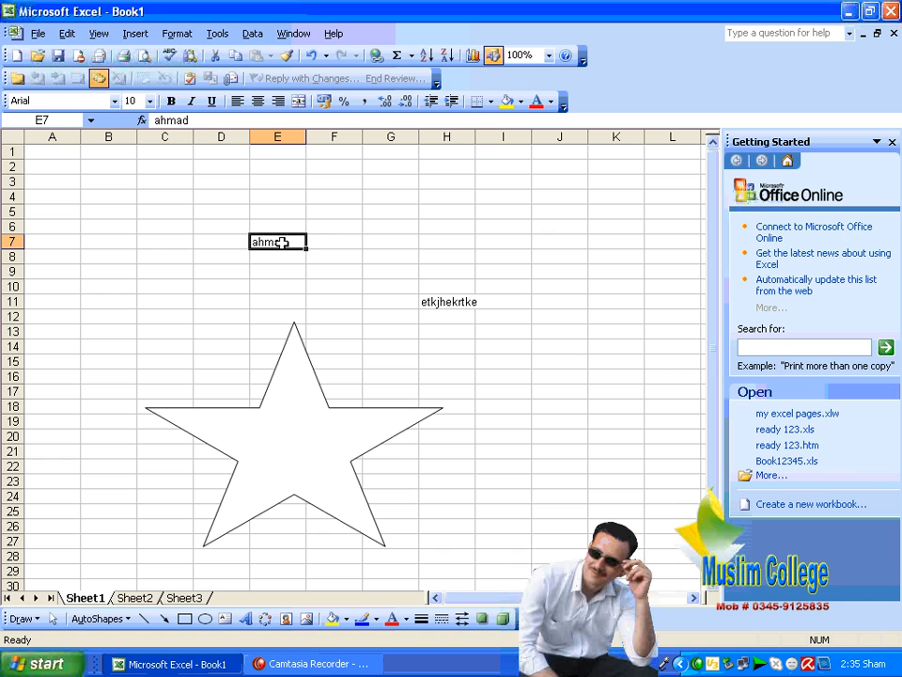
click(67, 34)
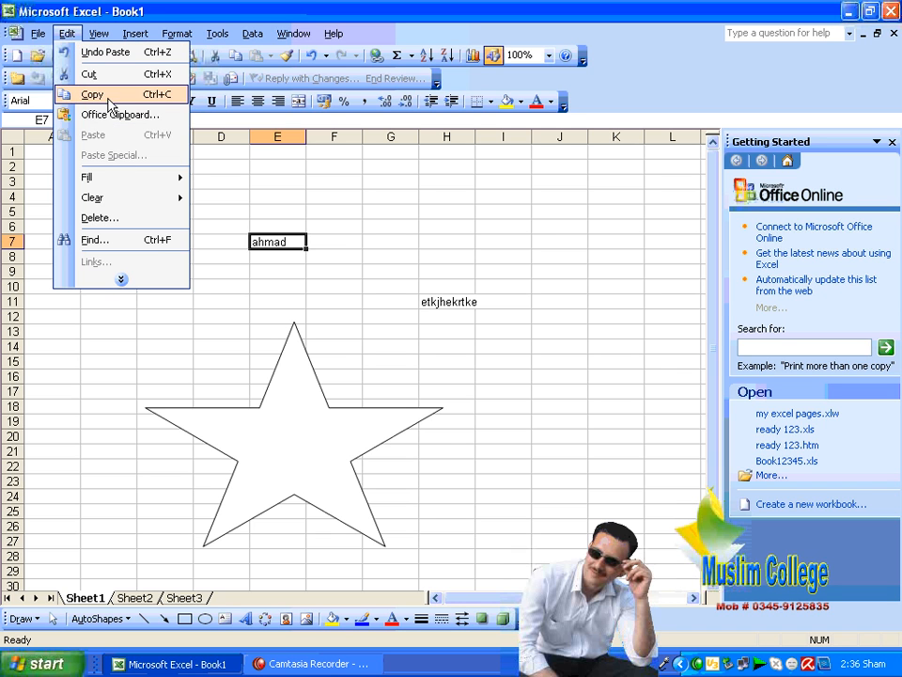
click(124, 97)
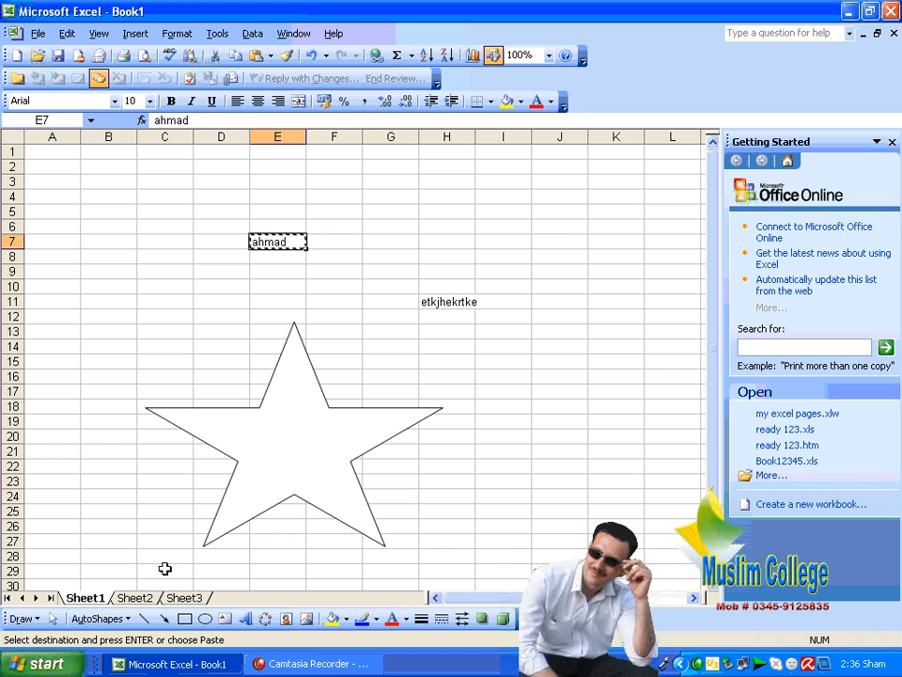
click(149, 598)
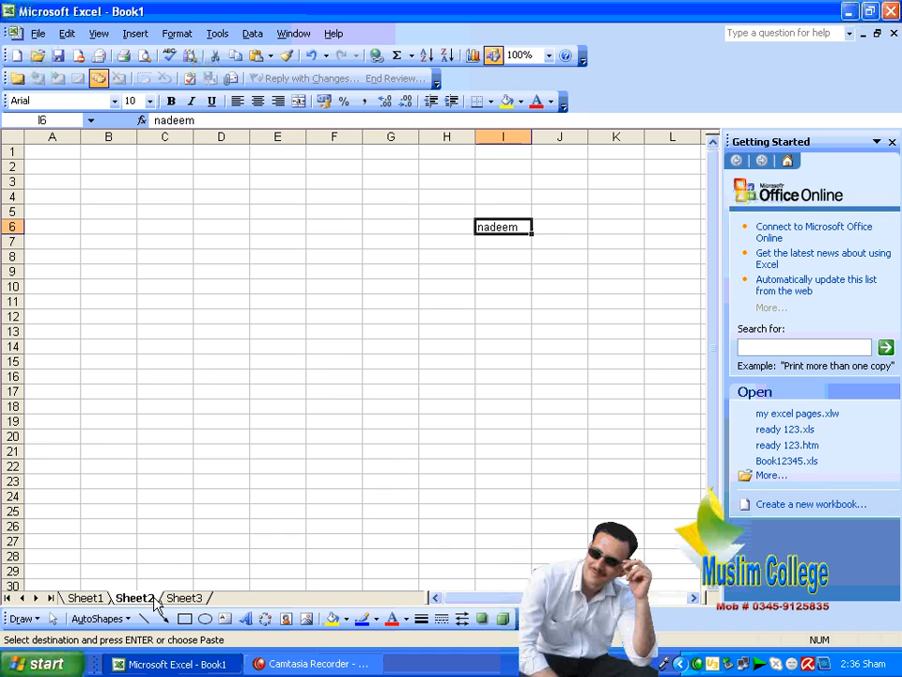
click(229, 285)
click(67, 33)
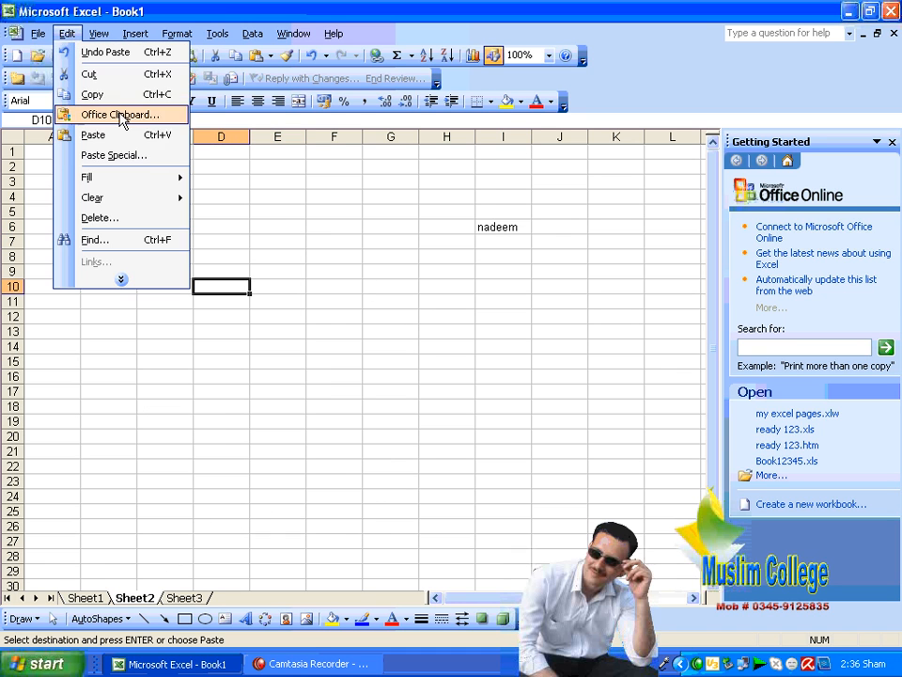
click(131, 135)
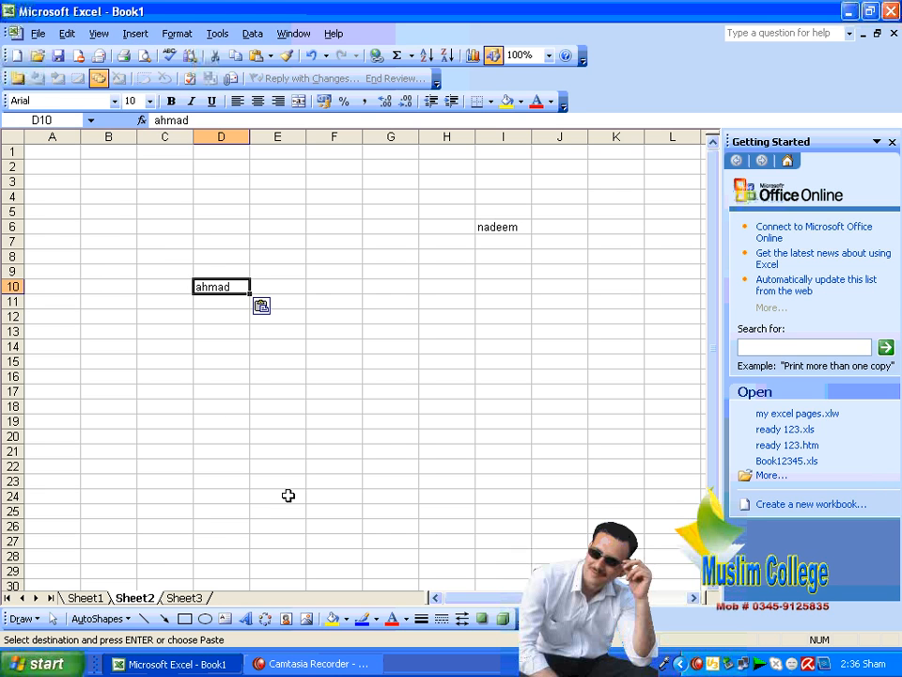
Step: Back on Sheet1, cancel the pending copy with Esc and select E7
click(92, 599)
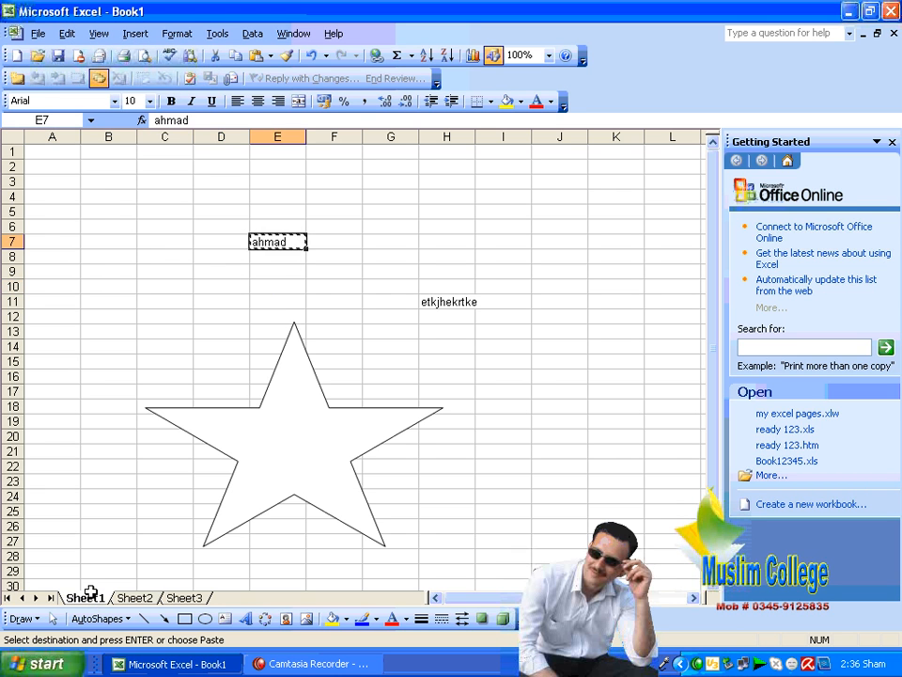
click(195, 231)
key(Escape)
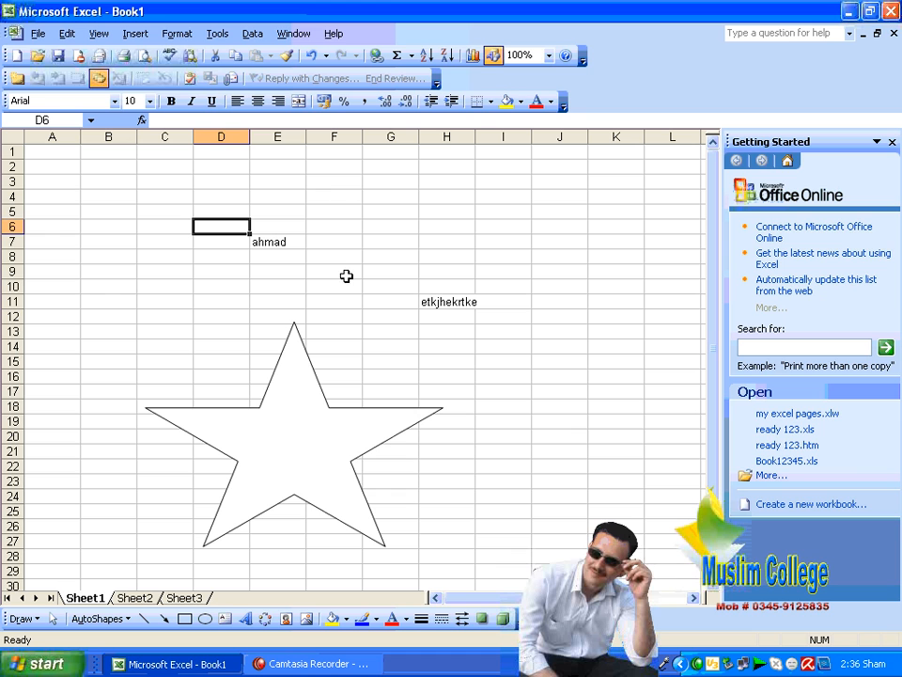
click(301, 247)
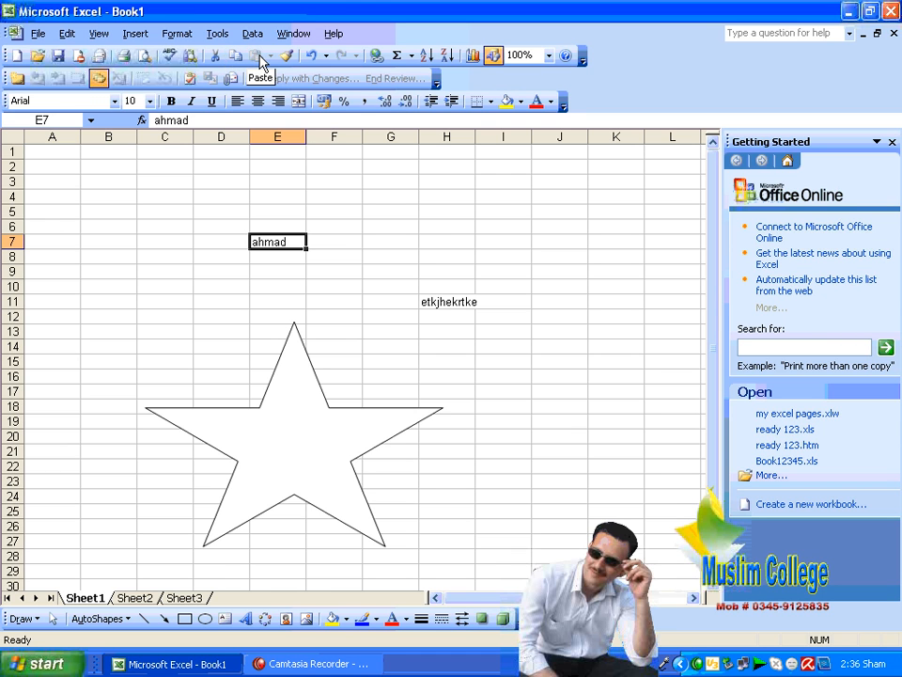
Step: Dismiss the right-click menu on E7 and reselect the name in E7
right_click(271, 240)
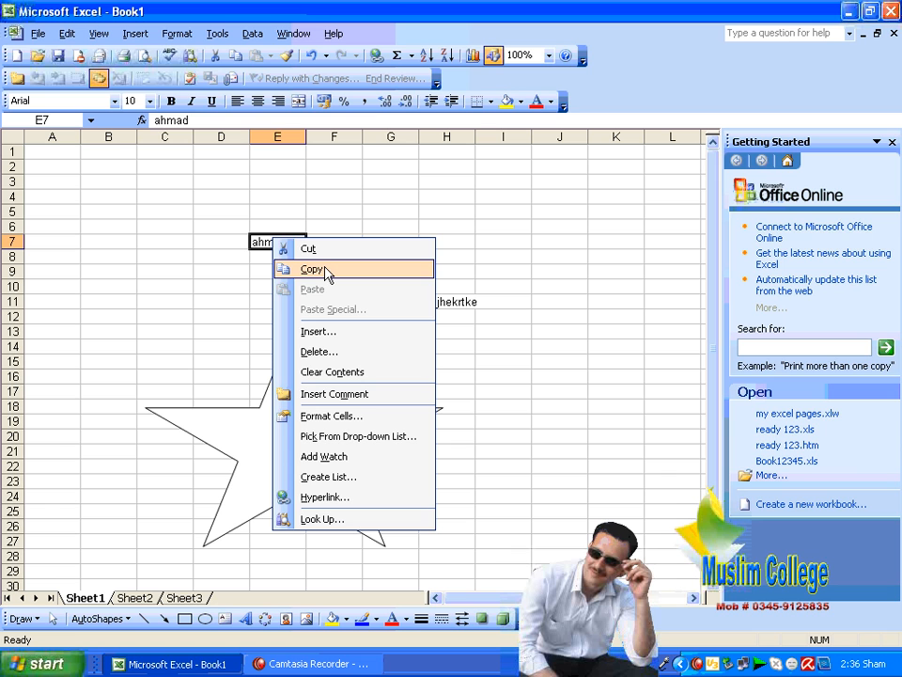
click(381, 200)
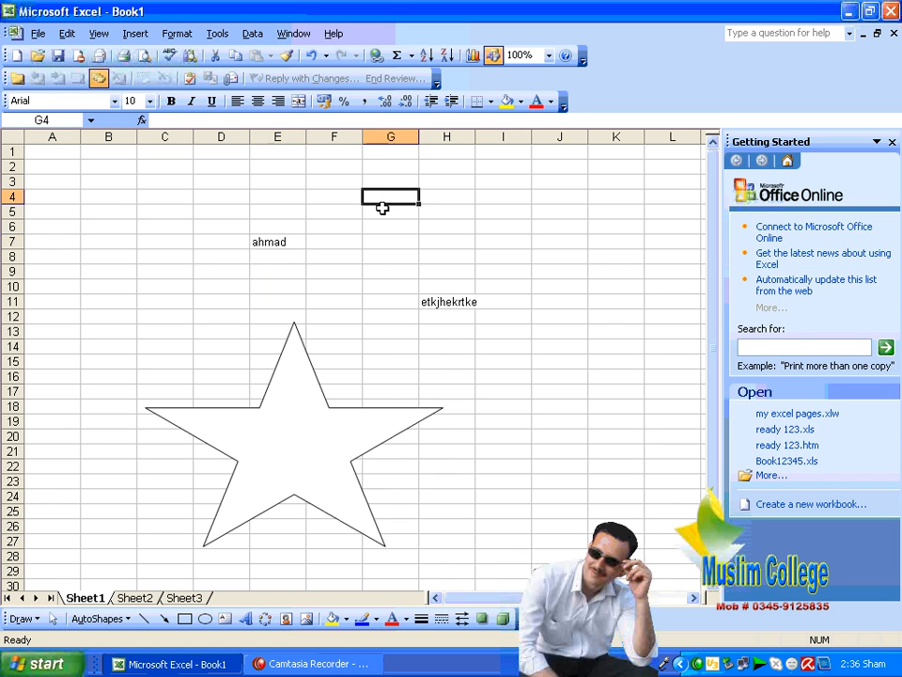
click(288, 241)
mouse_move(288, 241)
mouse_down()
mouse_move(328, 220)
mouse_move(282, 258)
mouse_up()
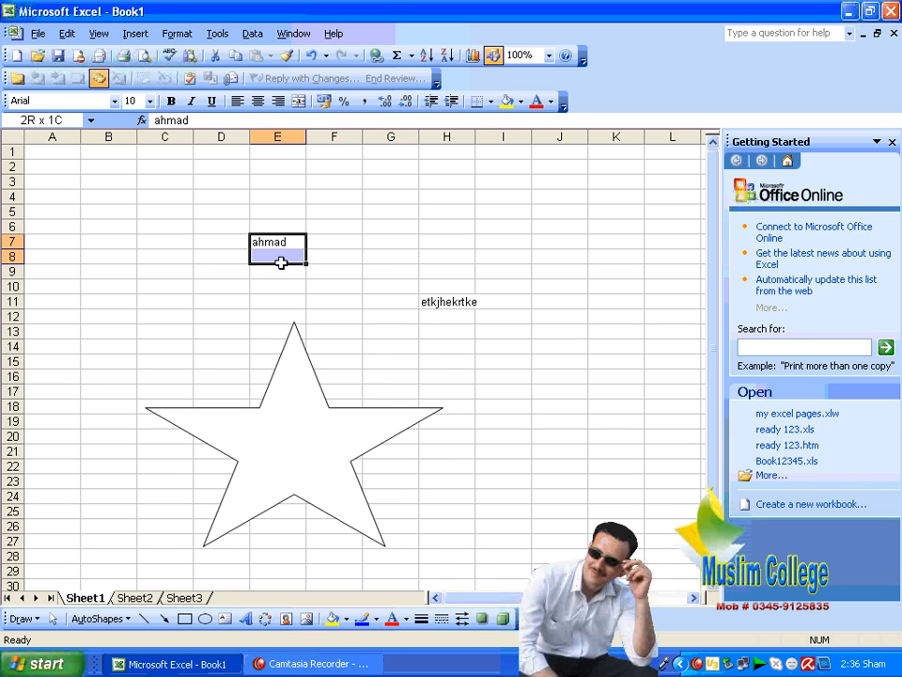
click(282, 279)
click(280, 242)
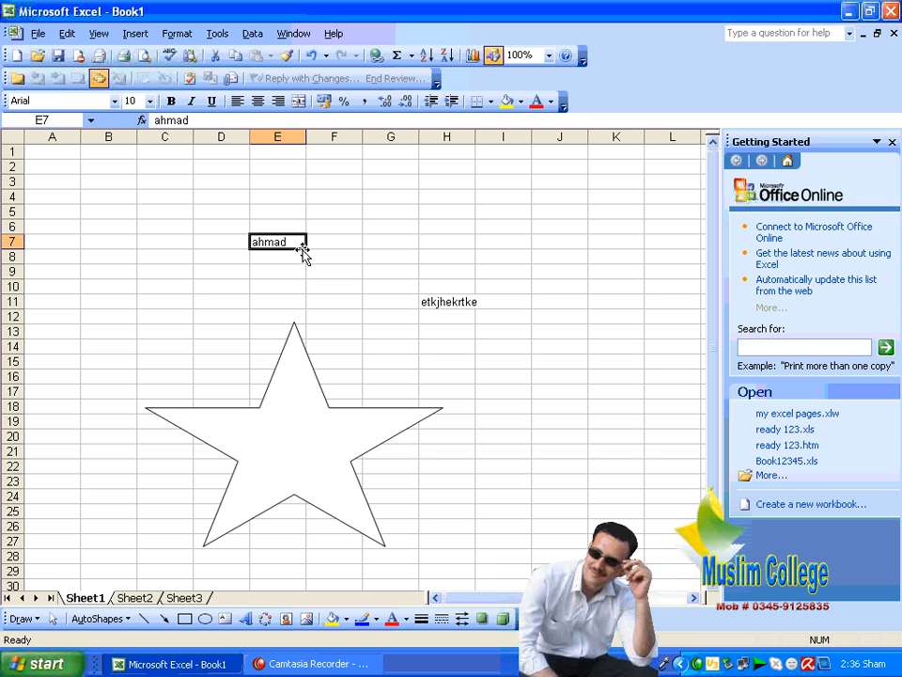
Step: Fill the E7 name down into E8 and E9, then browse the Edit menu without choosing
drag(305, 248, 303, 282)
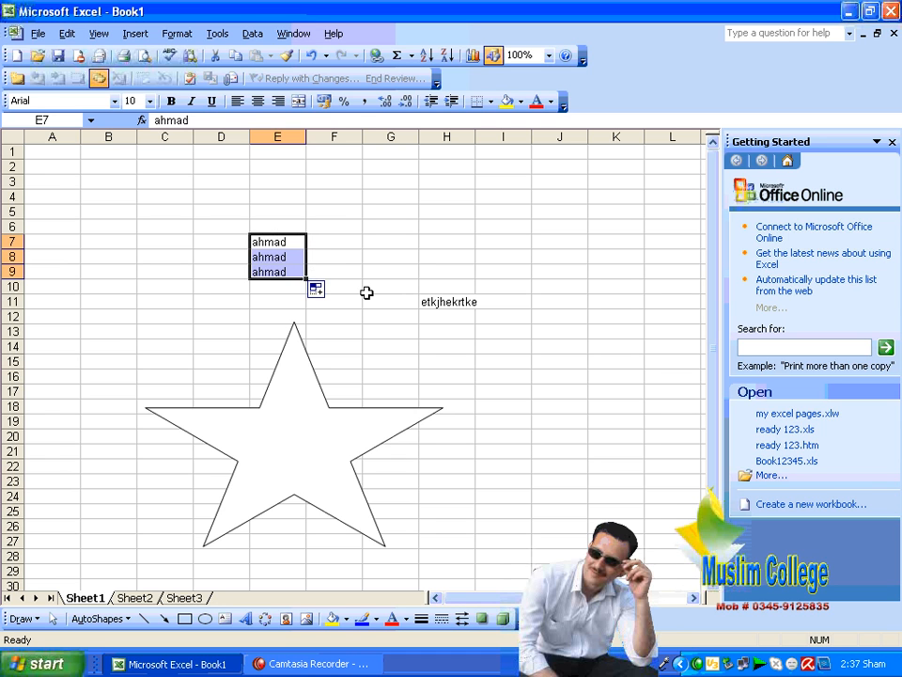
click(366, 292)
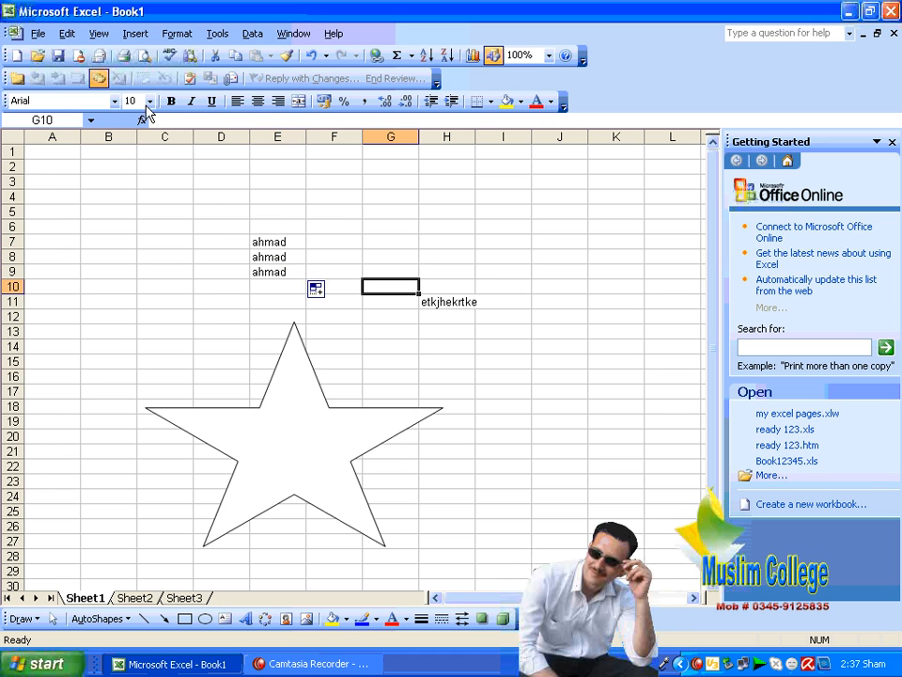
click(73, 38)
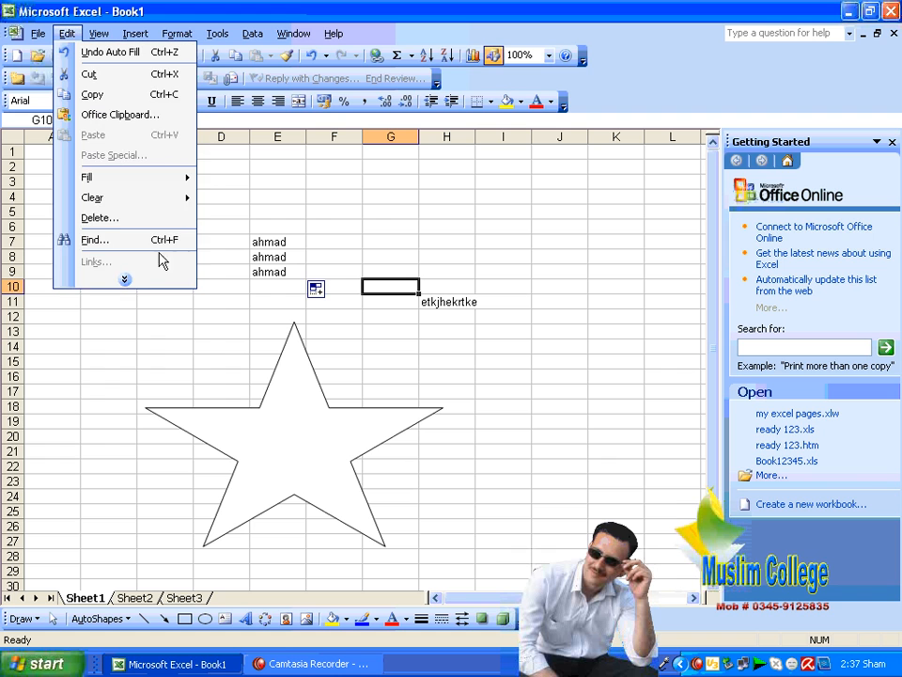
click(155, 277)
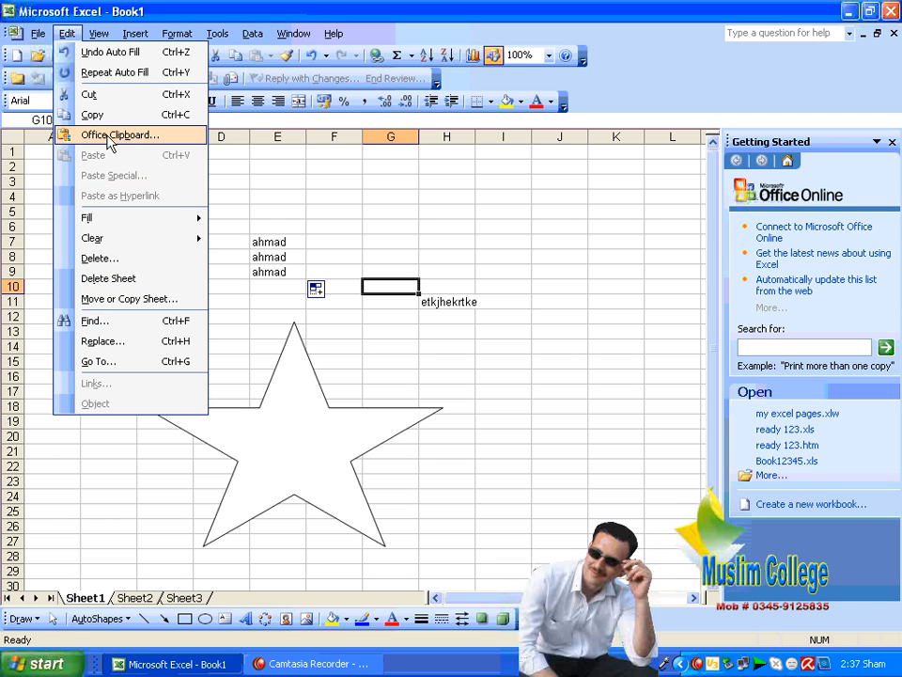
click(559, 287)
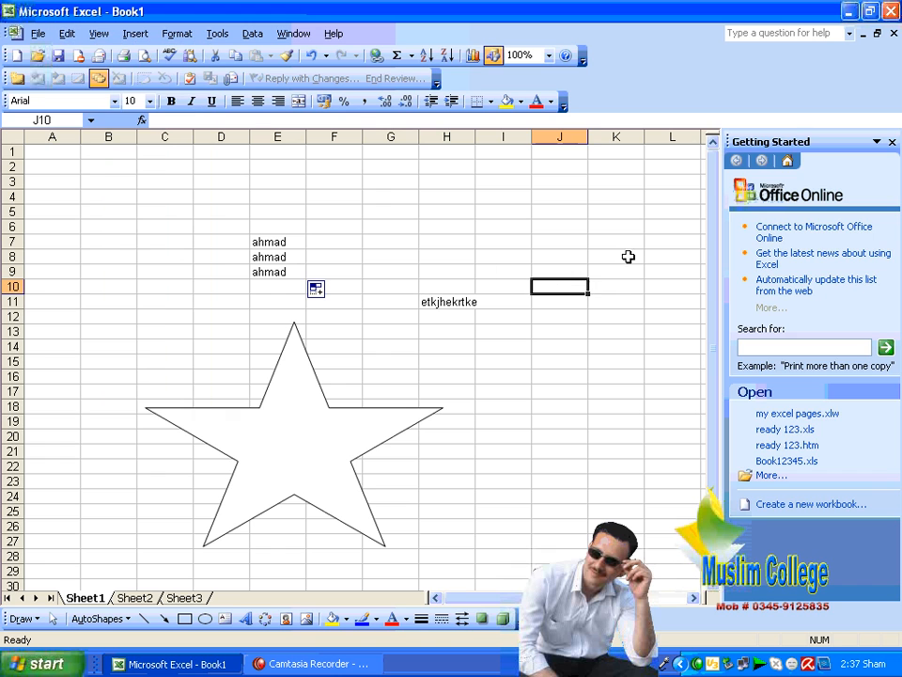
Step: Close the Getting Started pane and shrink the star, moving it to span C13:E20
click(892, 142)
click(636, 244)
drag(288, 382, 264, 367)
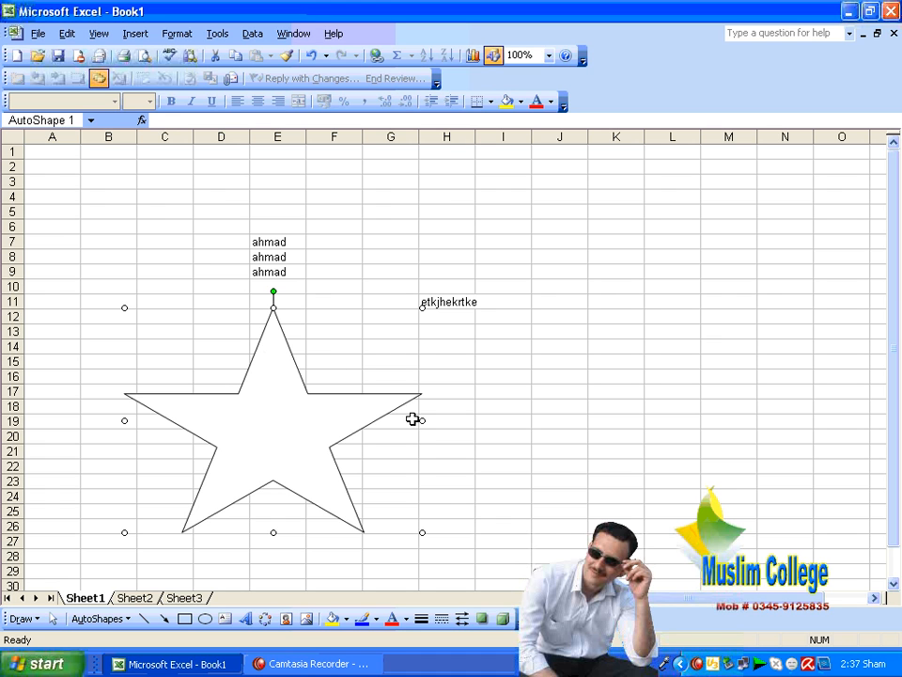
drag(124, 307, 271, 431)
drag(338, 490, 200, 393)
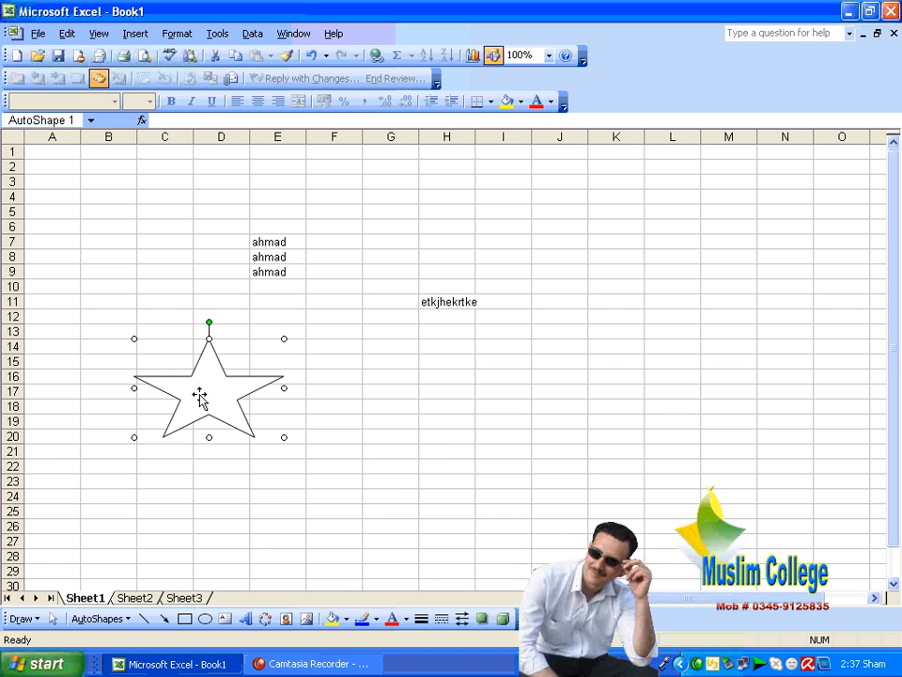
Step: Copy the star from its right-click menu and select cell E8
right_click(200, 393)
click(262, 425)
click(263, 257)
Step: Copy 'ahmad' from E8, then 'etkjhekrtke' from H11, then select H17 and open the Edit menu
right_click(266, 259)
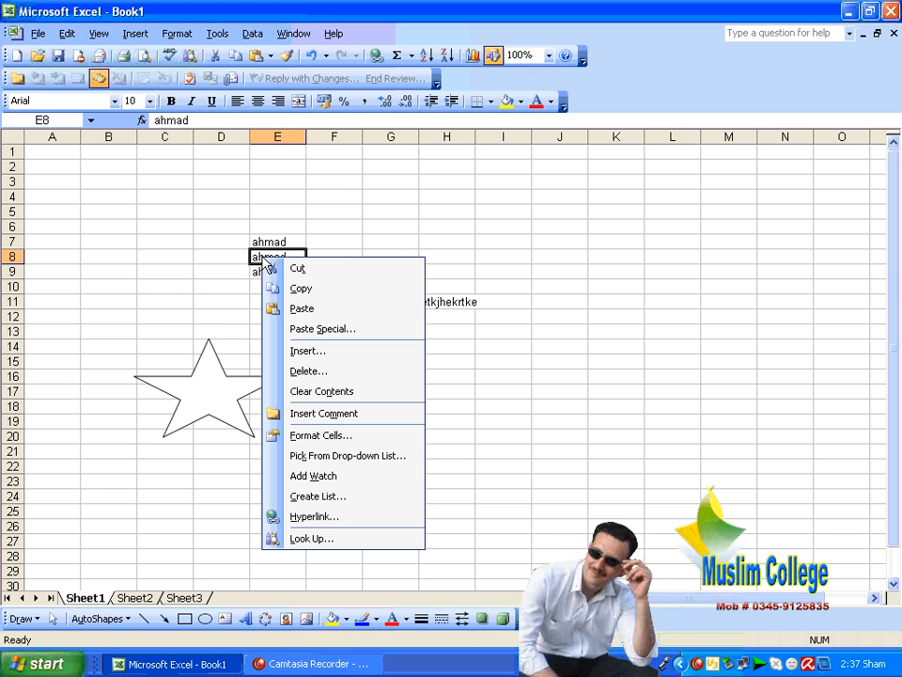
click(336, 287)
click(431, 301)
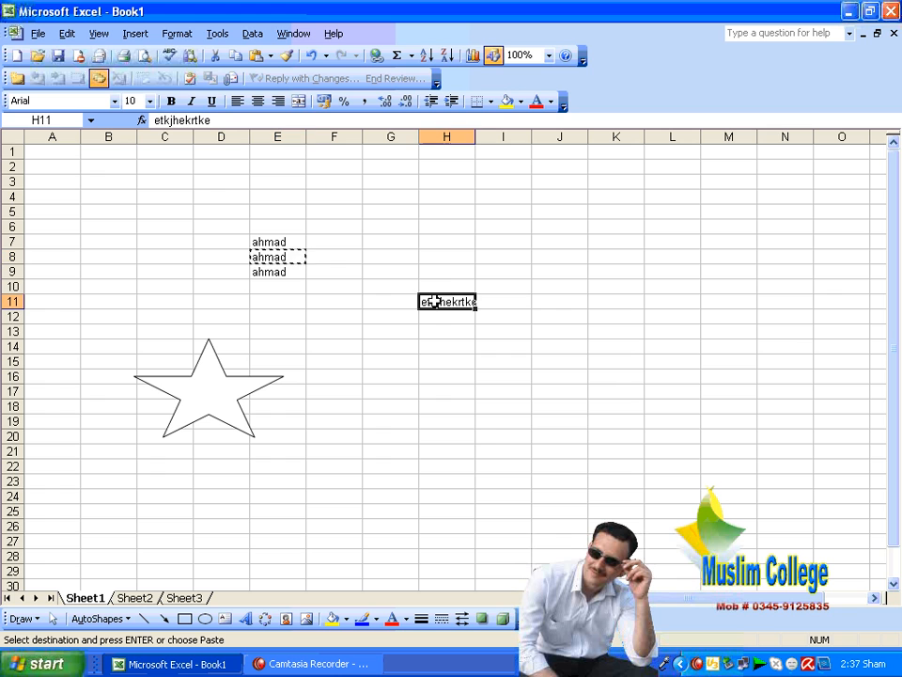
right_click(432, 301)
click(513, 335)
click(461, 389)
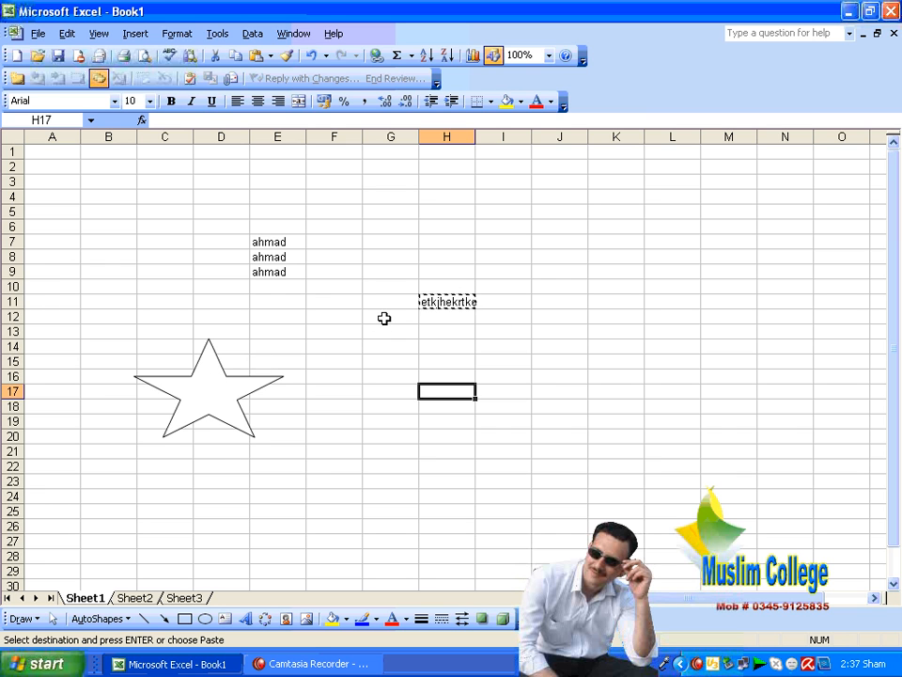
click(60, 36)
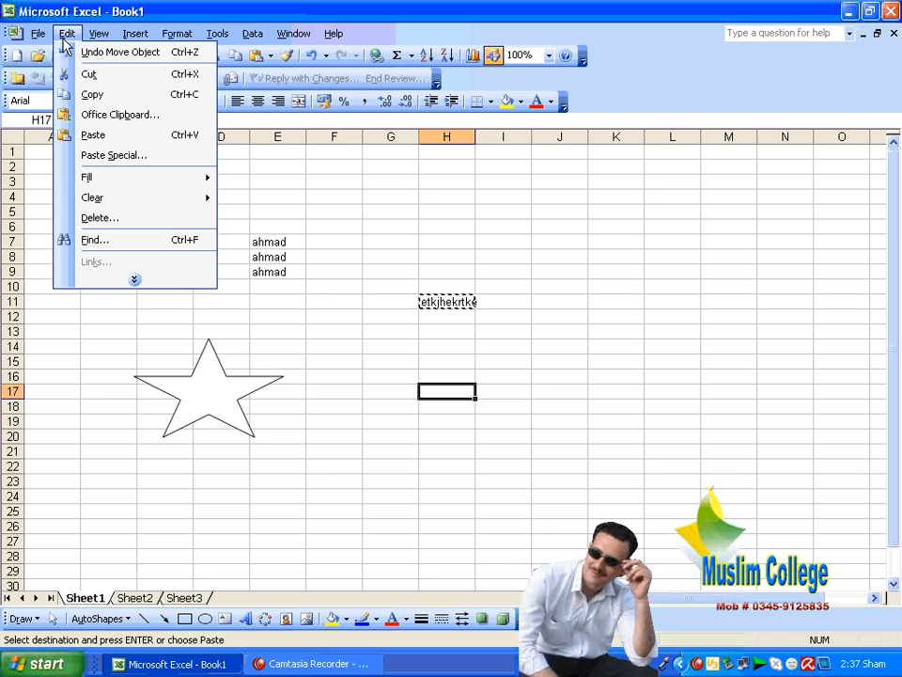
Step: Clear the Office Clipboard, then copy the star, 'ahmad' (E8) and 'etkjhekrtke' (H11) onto it
click(141, 115)
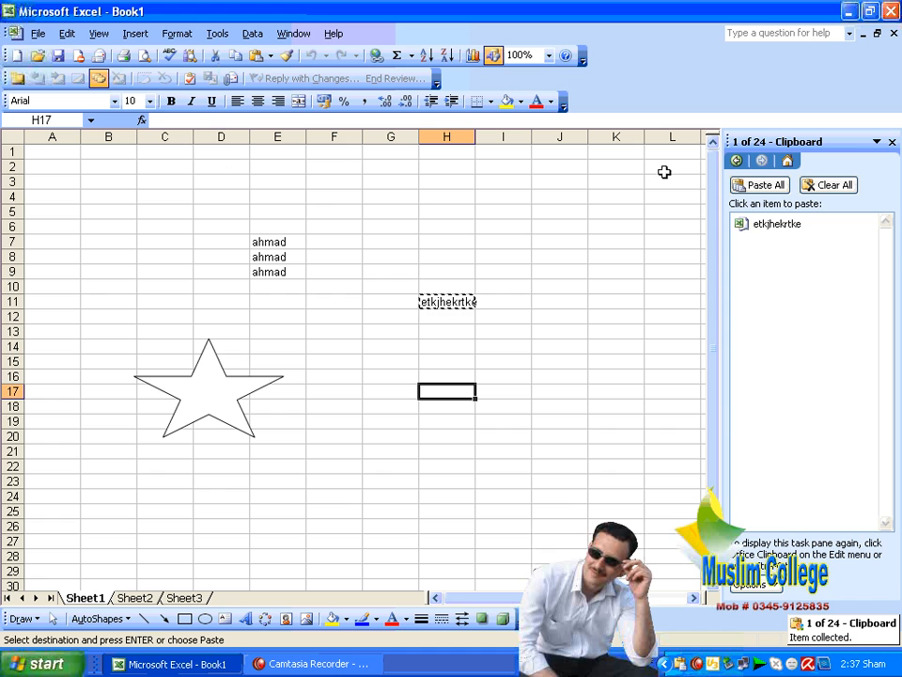
click(827, 185)
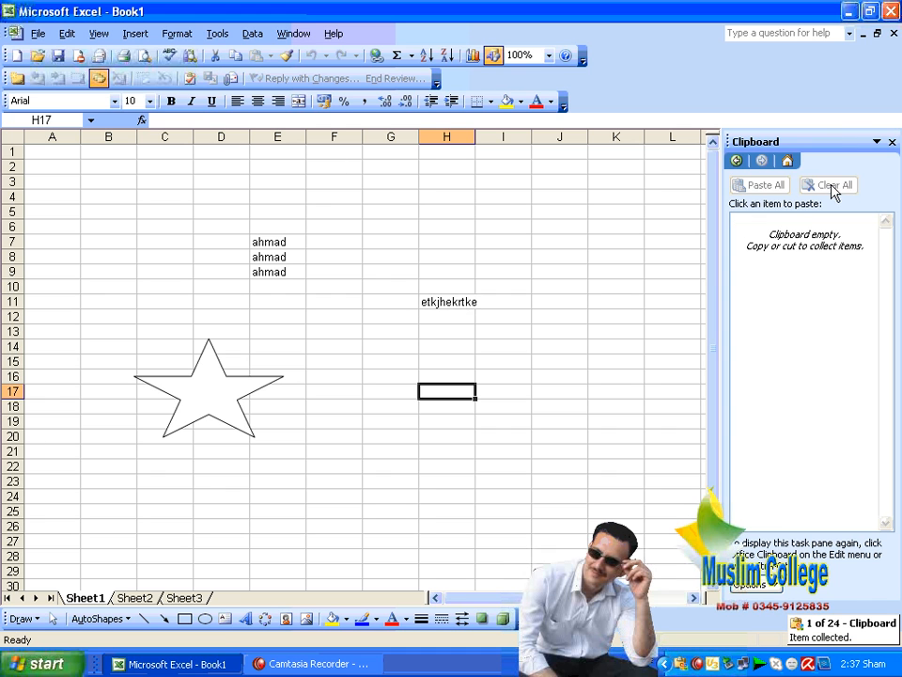
click(225, 376)
right_click(226, 376)
click(284, 406)
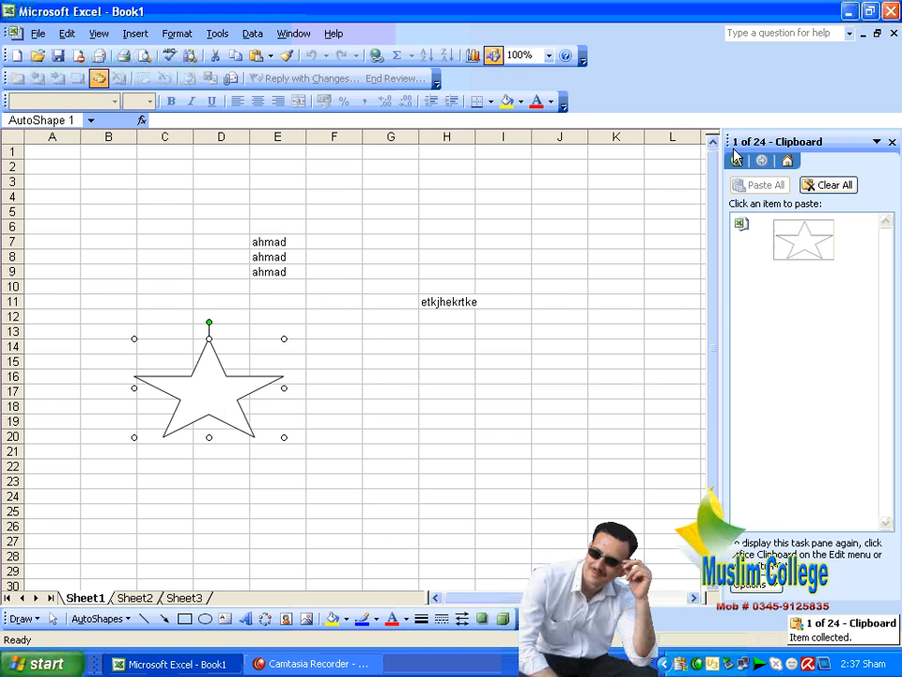
click(292, 257)
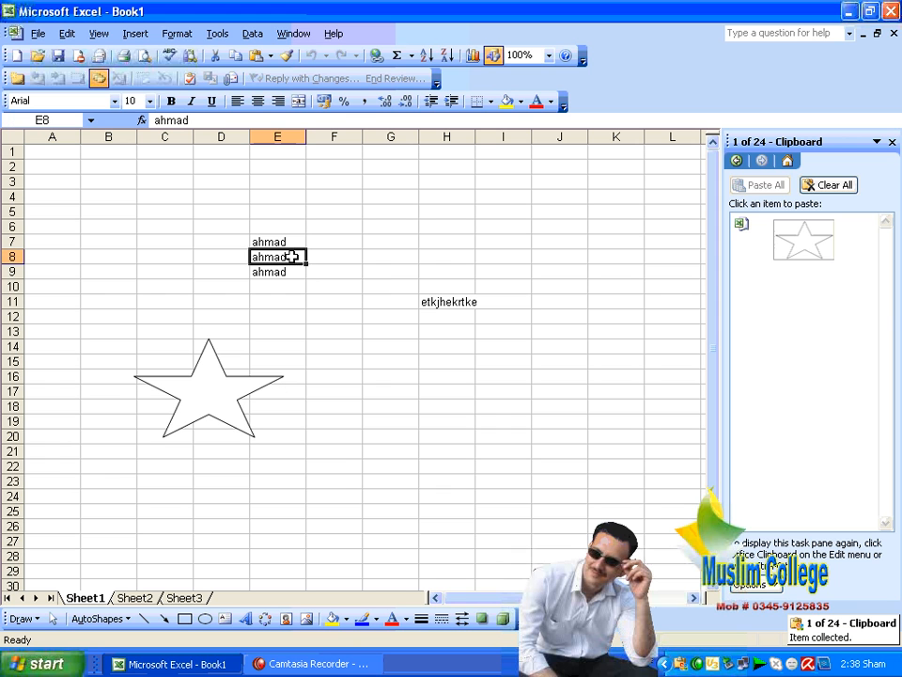
right_click(293, 256)
click(375, 292)
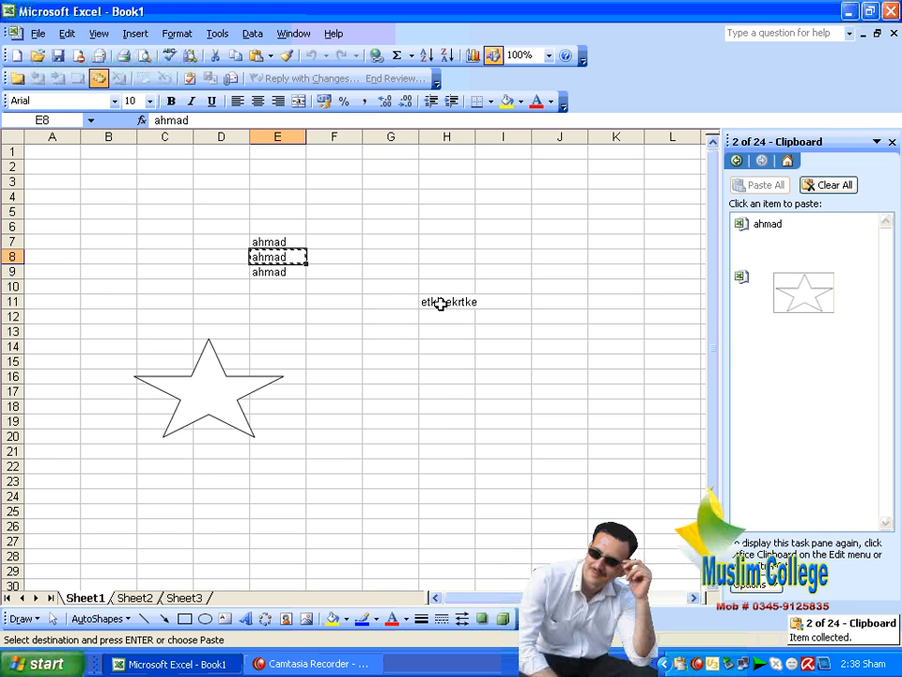
right_click(451, 302)
click(498, 338)
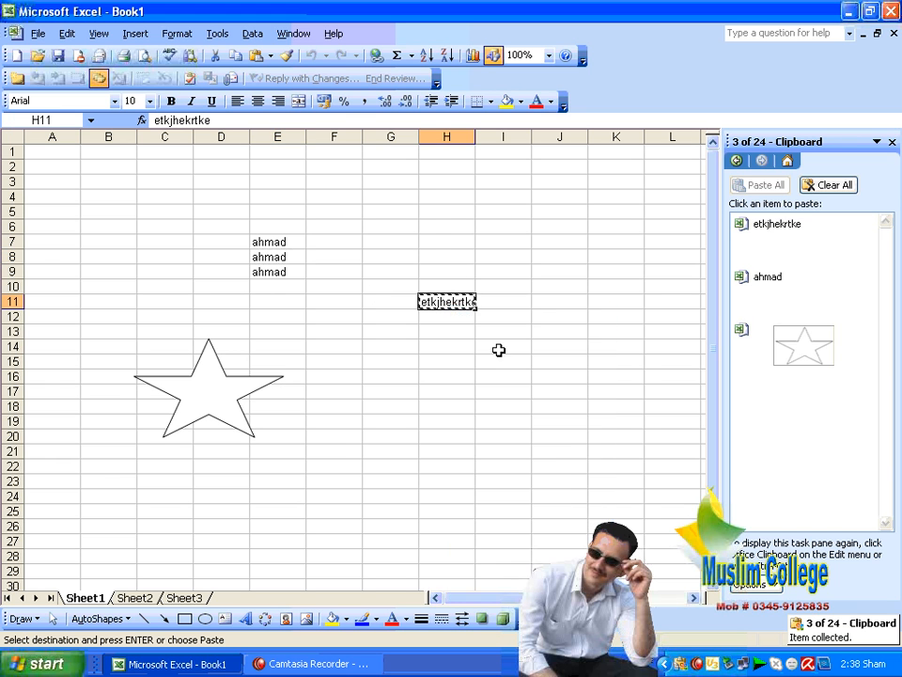
Step: Paste 'ahmad' into cell I40 from the Office Clipboard, plus a second star nearby
click(354, 402)
scroll(351, 414, down, 7)
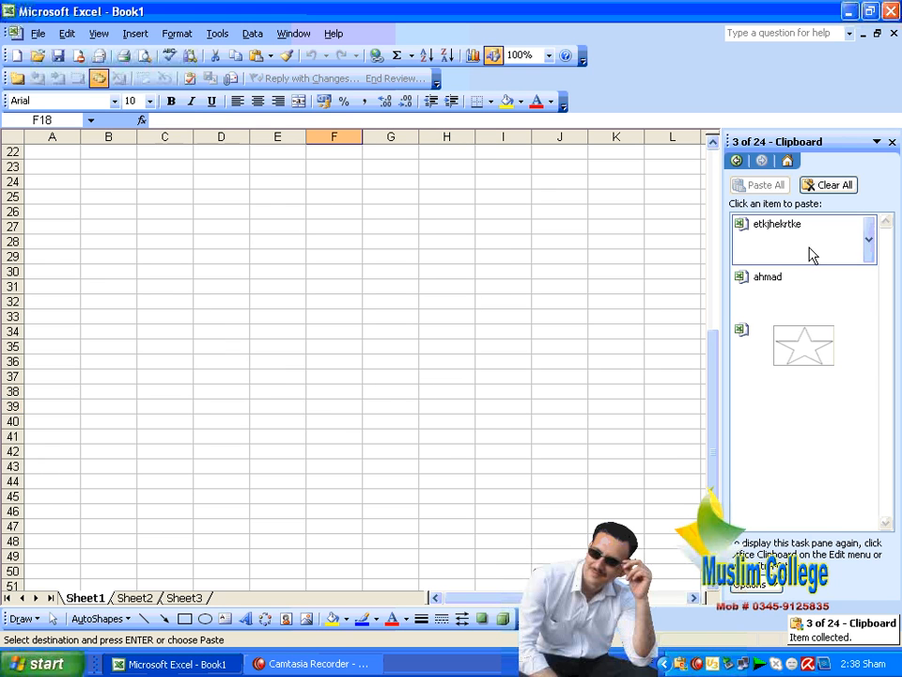
click(504, 418)
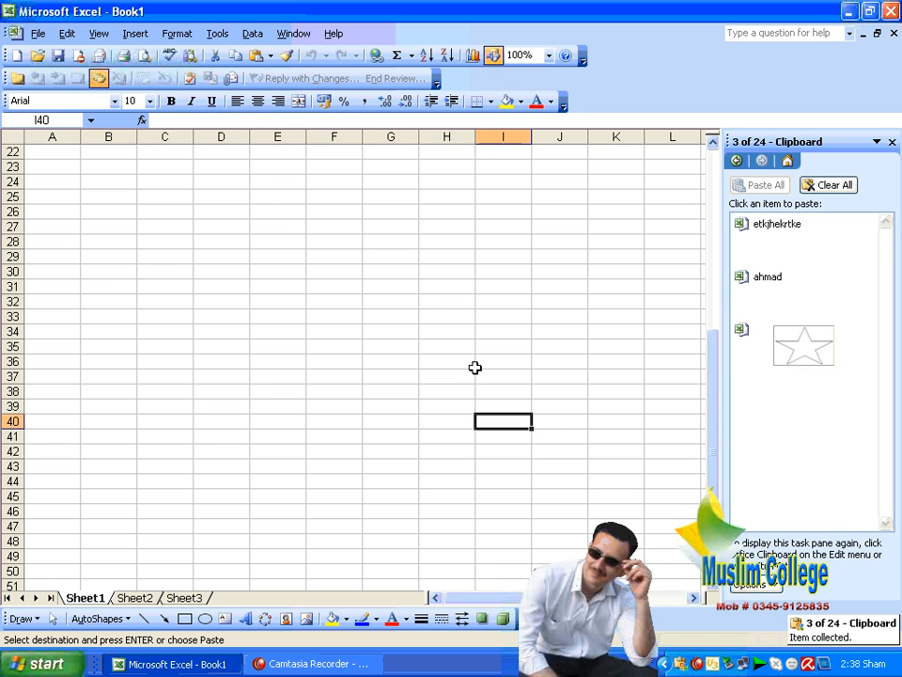
scroll(489, 386, up, 7)
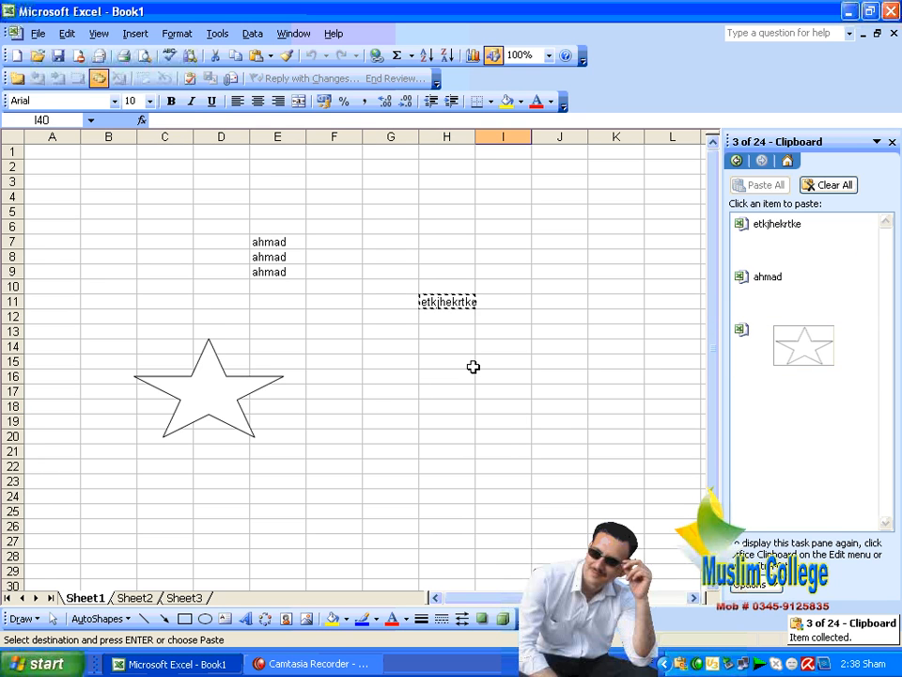
click(773, 234)
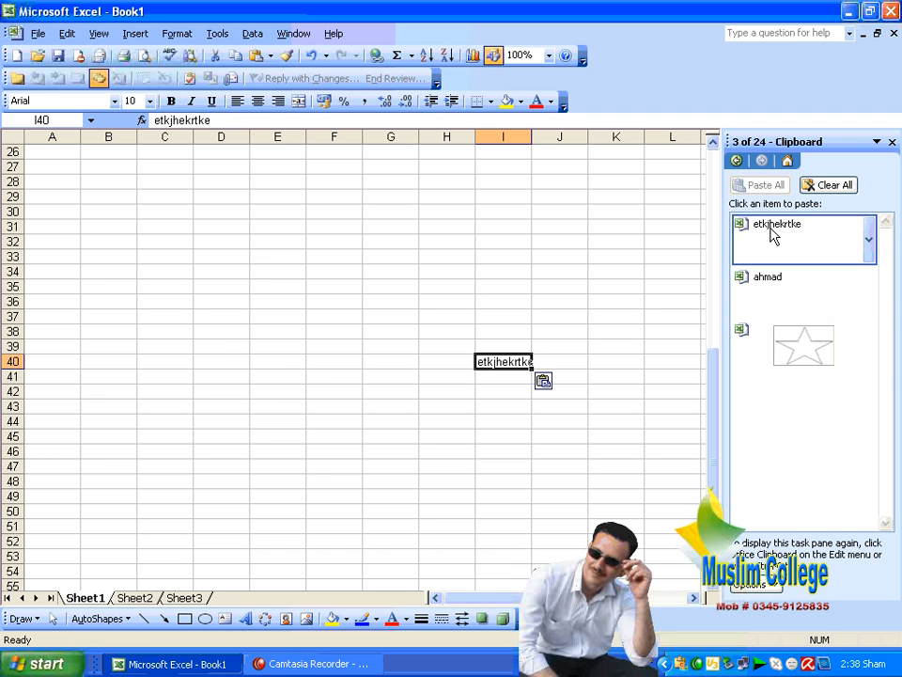
click(772, 276)
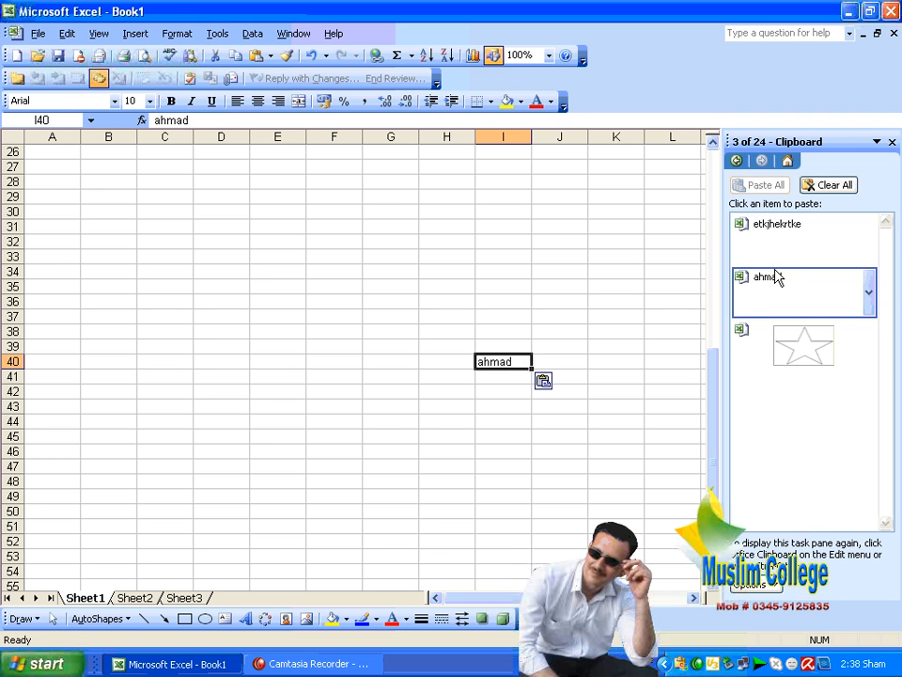
click(789, 347)
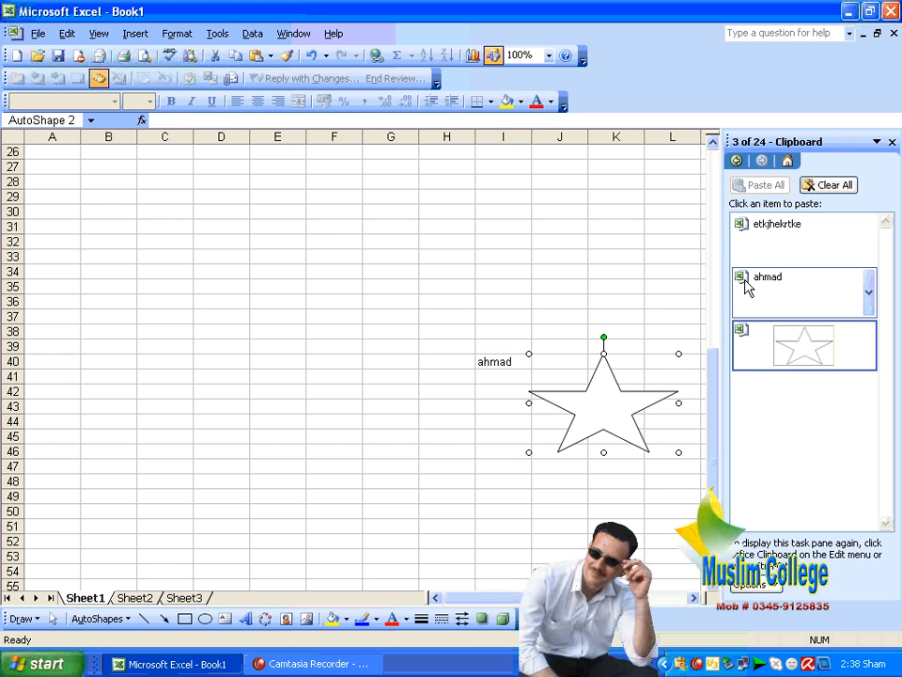
scroll(675, 262, up, 8)
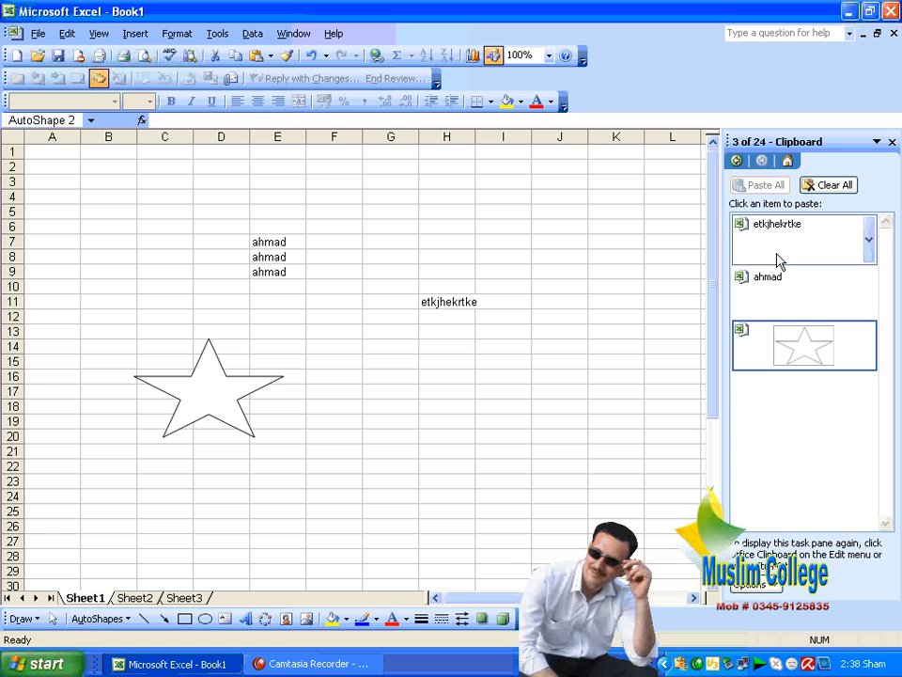
Step: Select cell I8 and expand the full Edit menu showing Undo and Repeat Paste
click(512, 260)
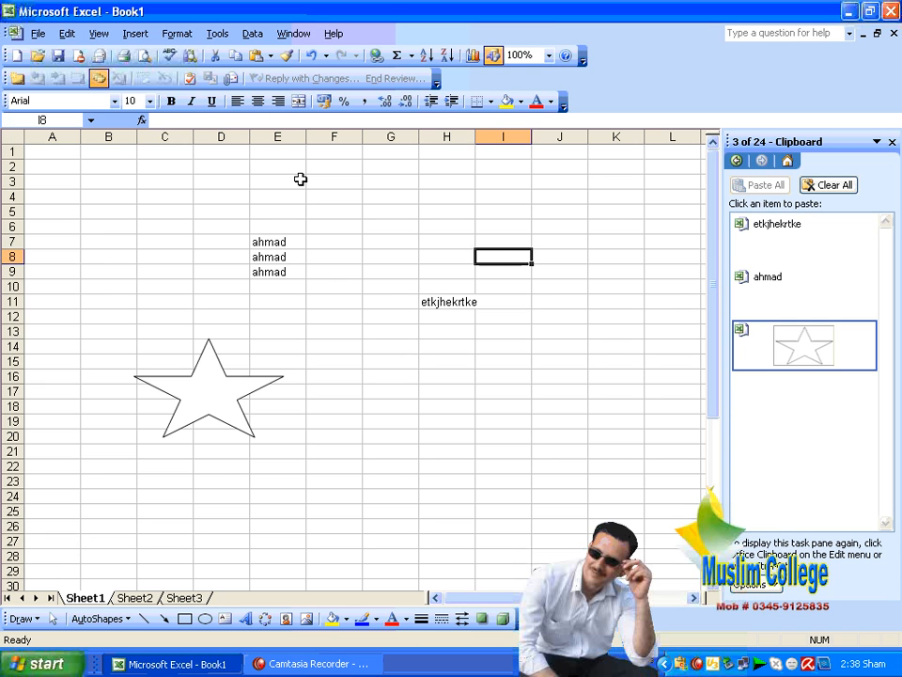
click(67, 34)
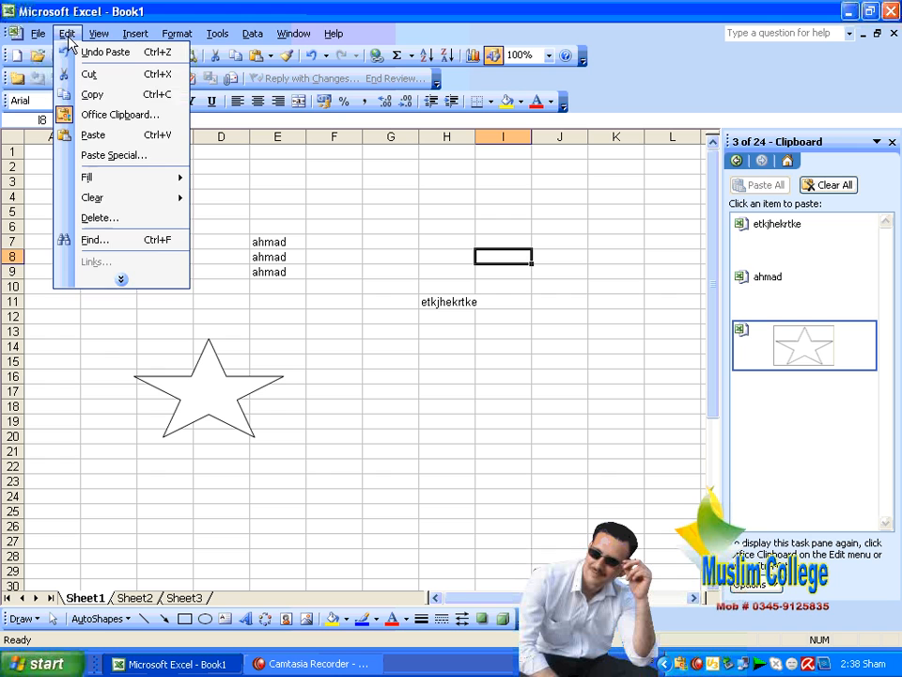
click(132, 281)
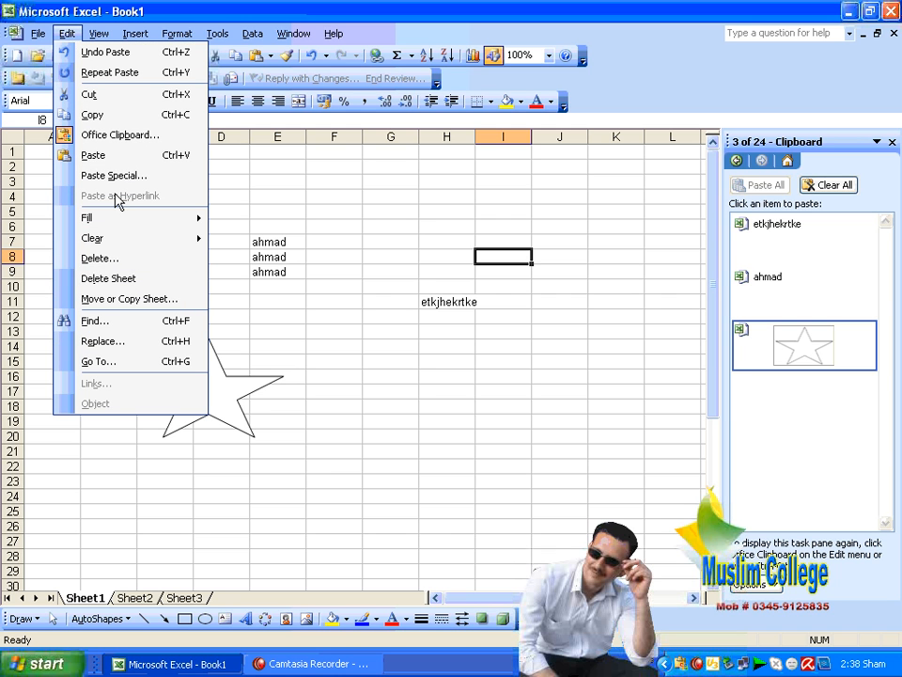